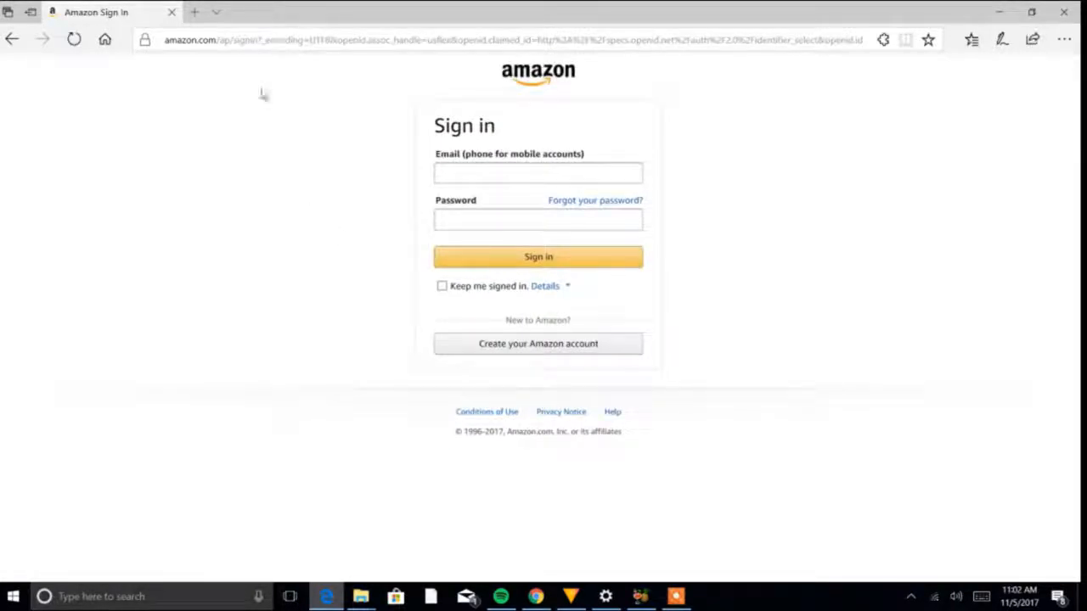
- Load the amazon.com home page in place of the sign-in page
{"action": "left_click", "coordinate": [309, 40]}
{"action": "type", "text": "am"}
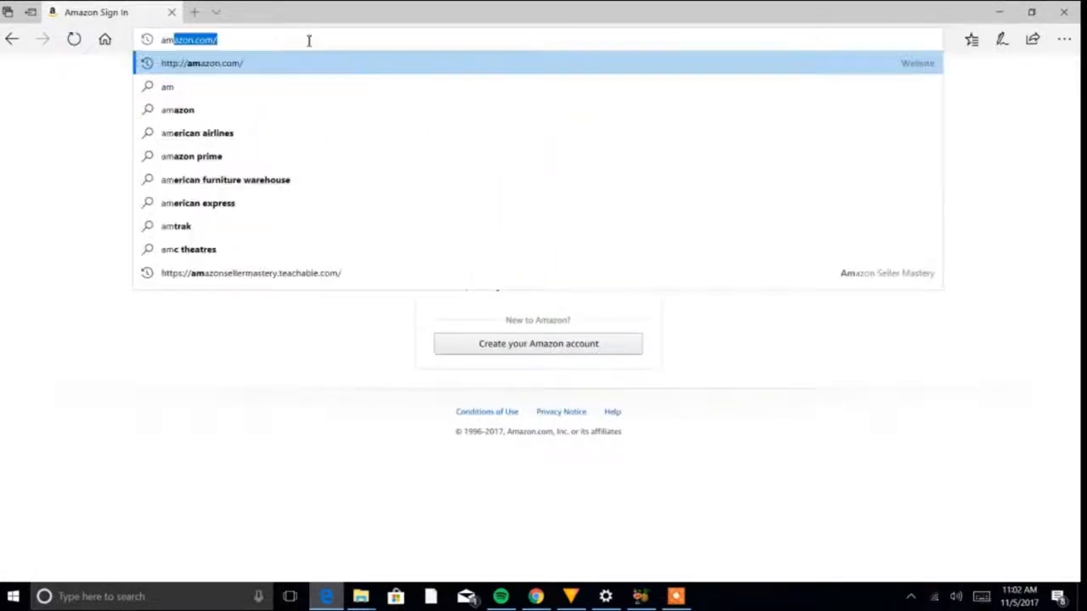
{"action": "key", "text": "Return"}
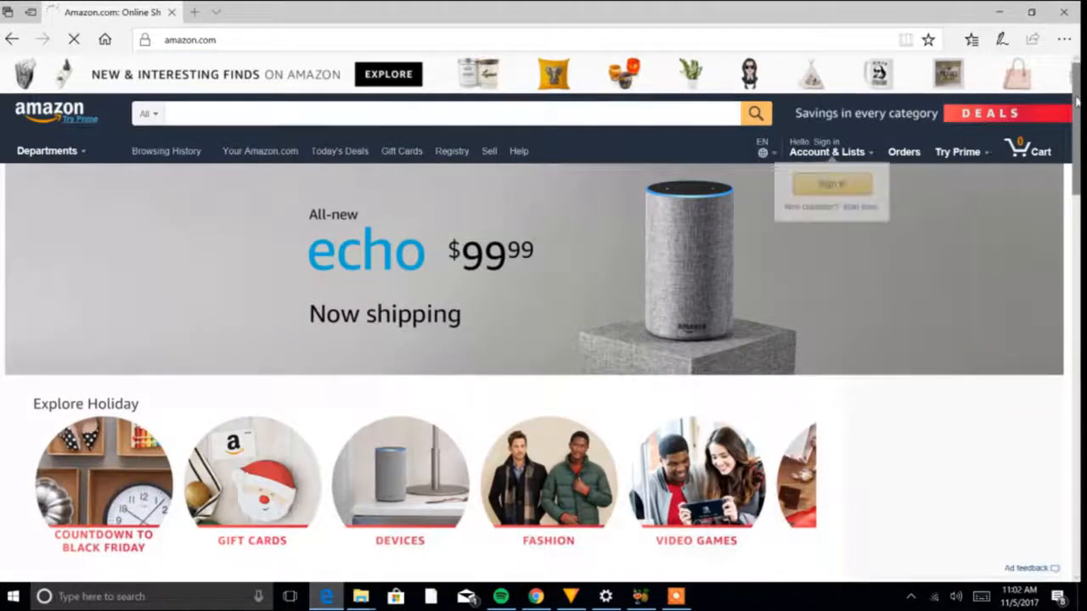
- Open the Amazon Associates affiliate program page from the Make Money with Us links in the home page footer
{"action": "scroll", "coordinate": [544, 340], "scroll_direction": "down", "scroll_amount": 3}
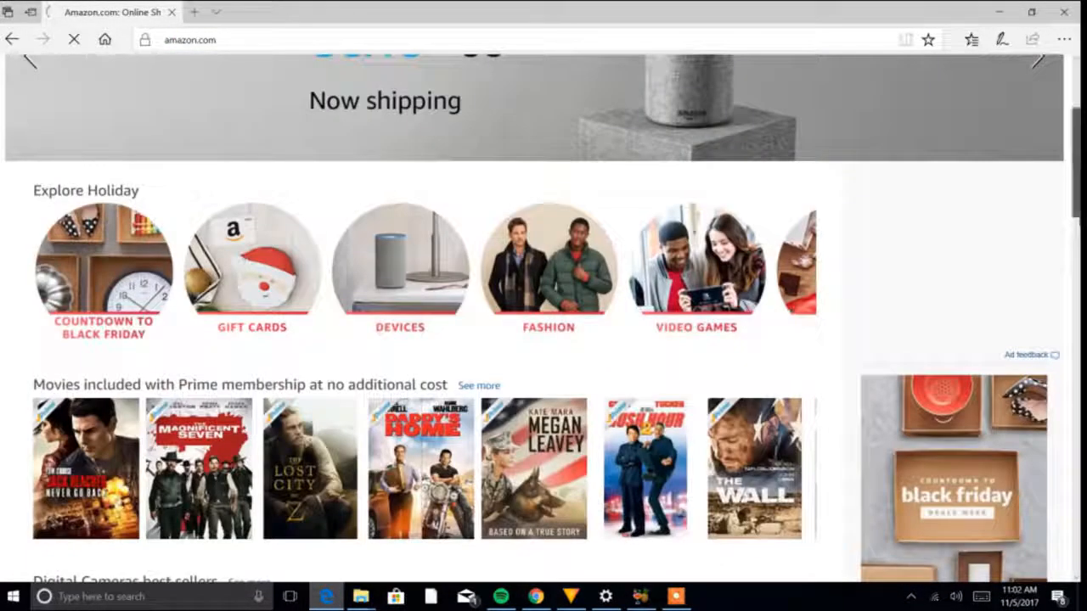
{"action": "scroll", "coordinate": [543, 339], "scroll_direction": "down", "scroll_amount": 15}
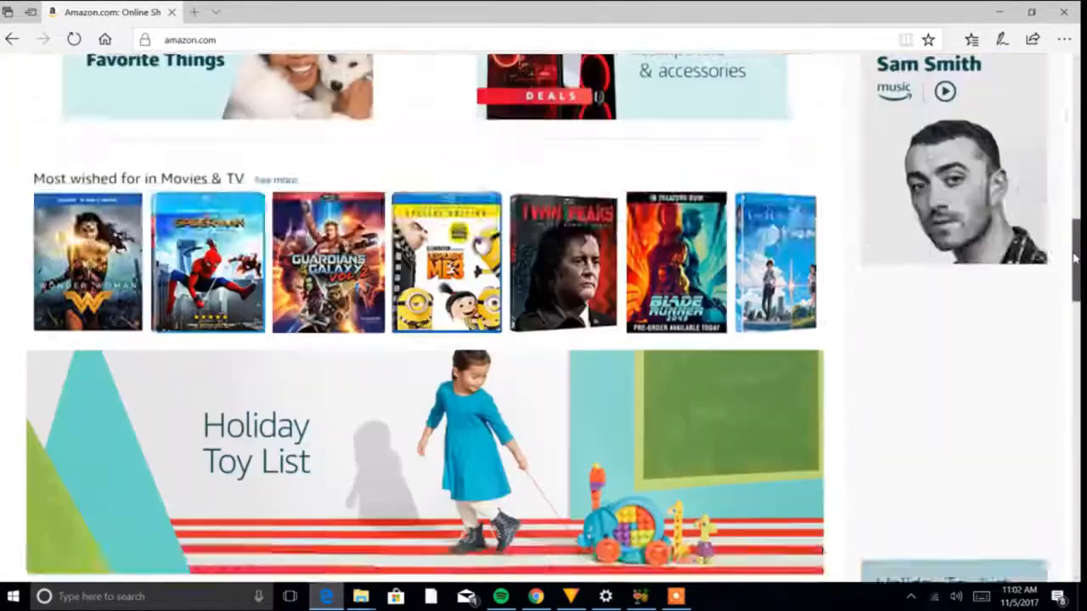
{"action": "scroll", "coordinate": [582, 498], "scroll_direction": "down", "scroll_amount": 10}
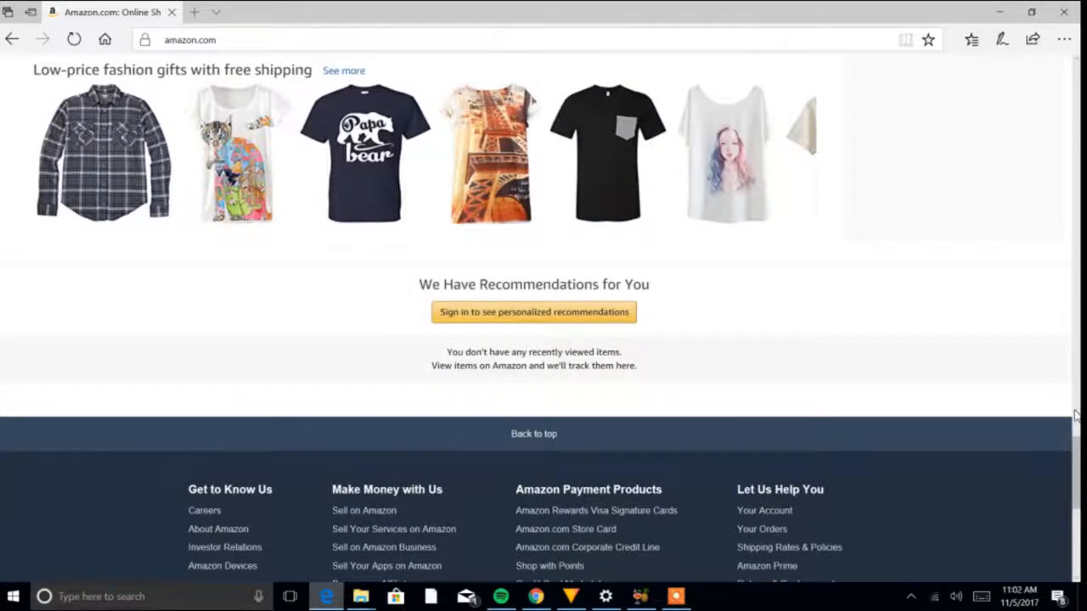
{"action": "scroll", "coordinate": [1075, 416], "scroll_direction": "down", "scroll_amount": 5}
{"action": "left_click", "coordinate": [351, 126]}
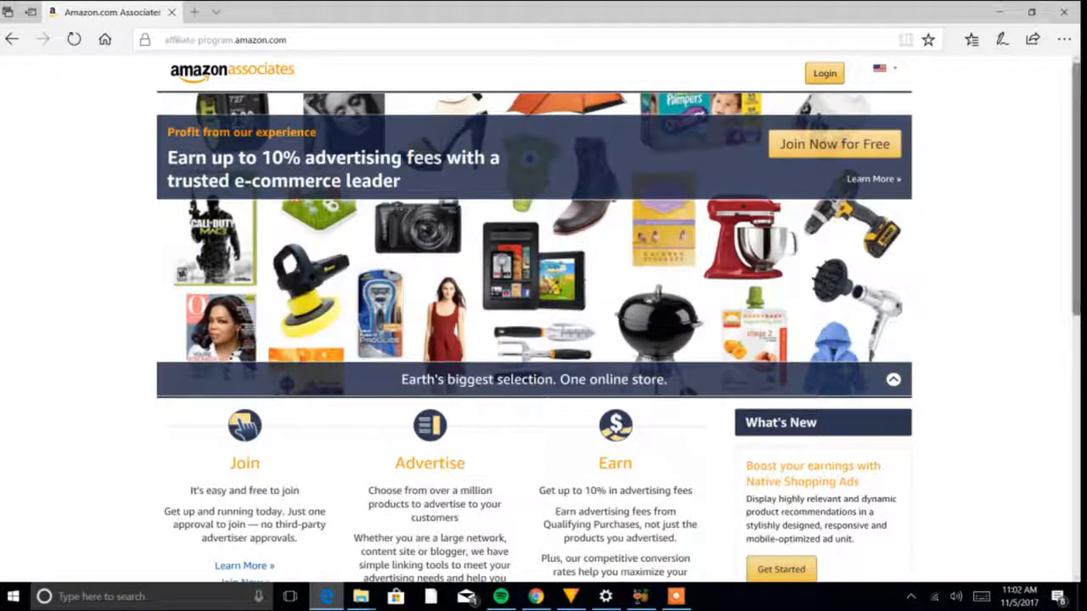
- Join the Associates program for free with a new Amazon account and go through the payee and address form
{"action": "scroll", "coordinate": [1075, 301], "scroll_direction": "down", "scroll_amount": 1}
{"action": "scroll", "coordinate": [1075, 301], "scroll_direction": "down", "scroll_amount": 3}
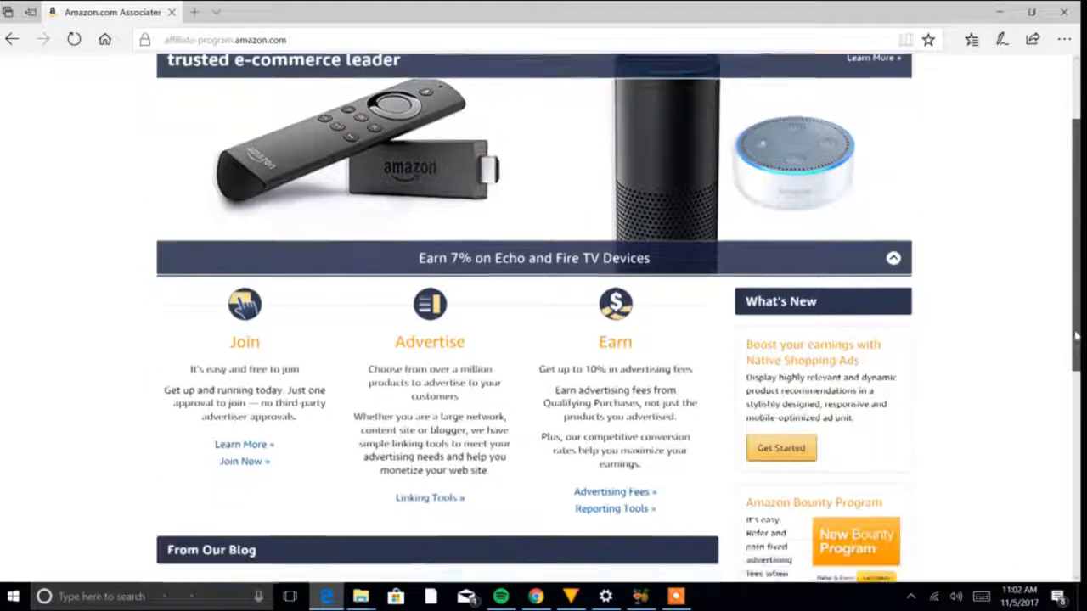
{"action": "scroll", "coordinate": [997, 281], "scroll_direction": "up", "scroll_amount": 4}
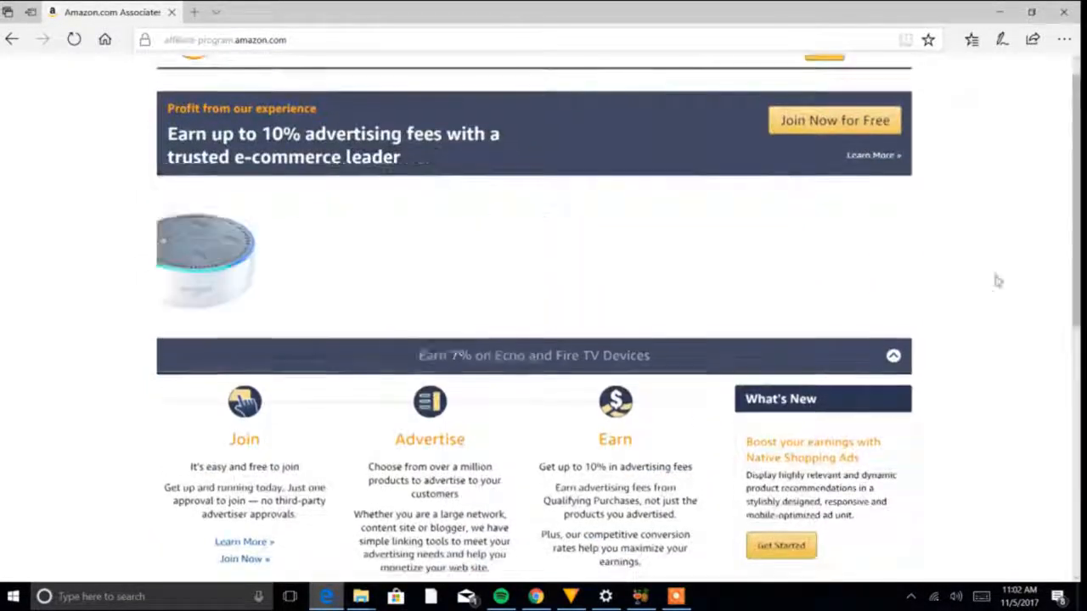
{"action": "left_click", "coordinate": [794, 123]}
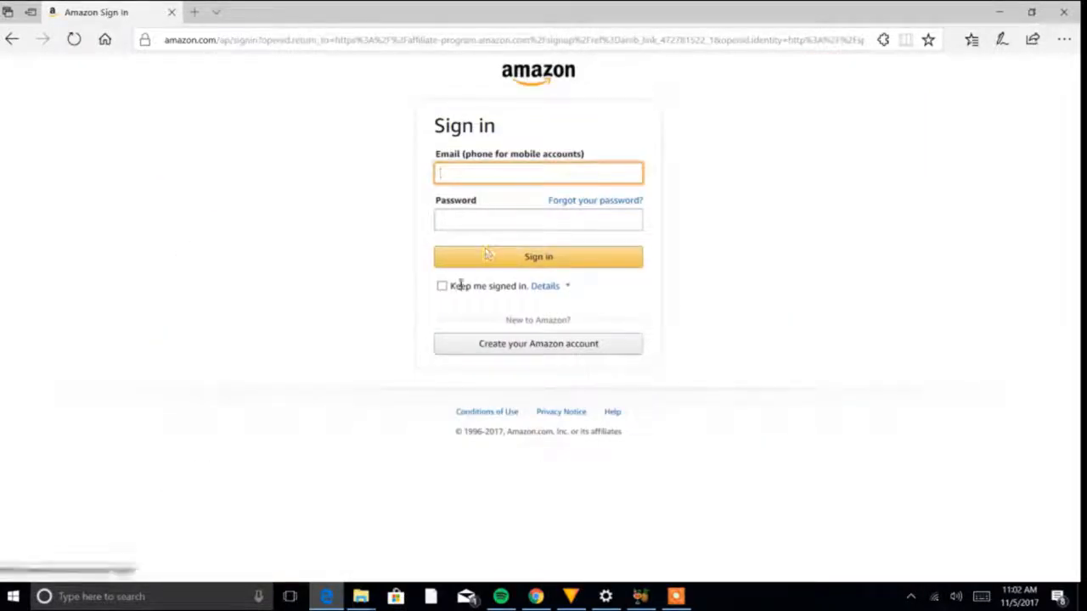
{"action": "left_click", "coordinate": [552, 343]}
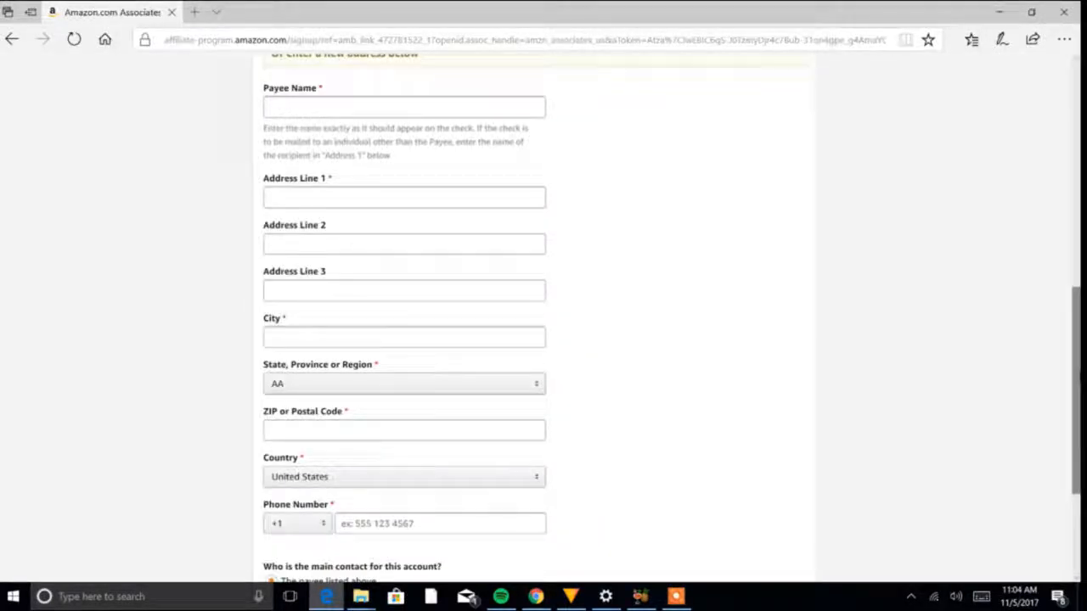
{"action": "left_click_drag", "start_coordinate": [1076, 365], "coordinate": [1067, 389]}
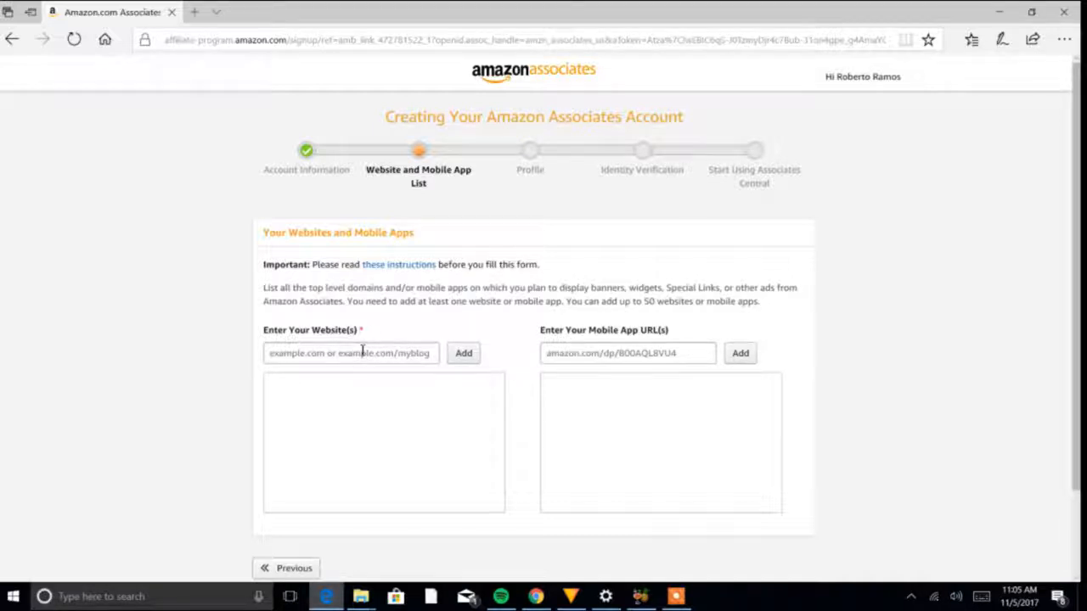
- Open facebook.com in a new browser tab and go to the account's own profile page
{"action": "left_click", "coordinate": [194, 12]}
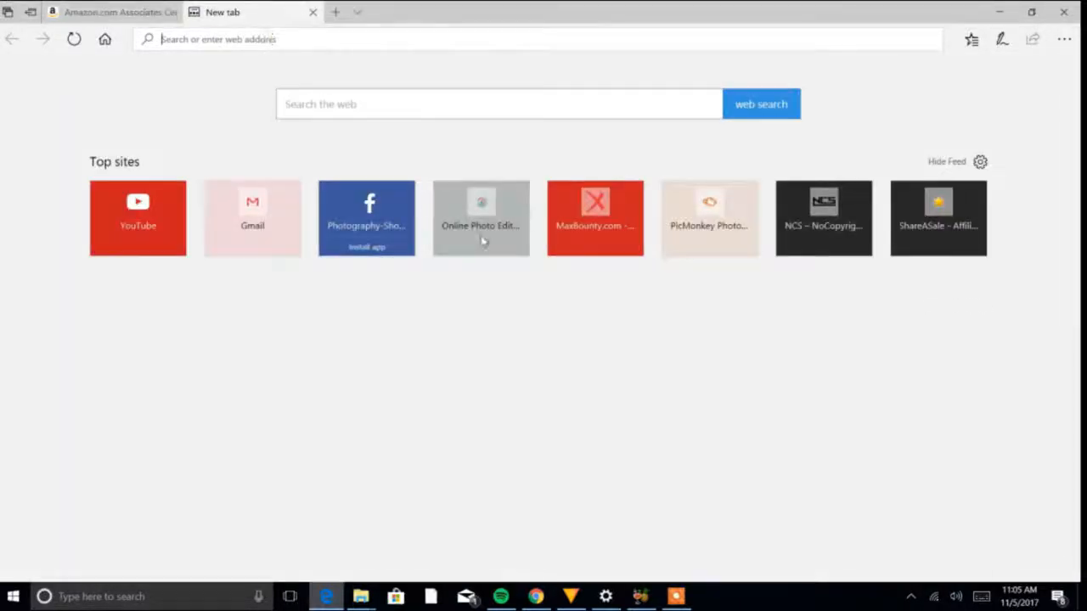
{"action": "left_click", "coordinate": [339, 114]}
{"action": "type", "text": "facebook.com/"}
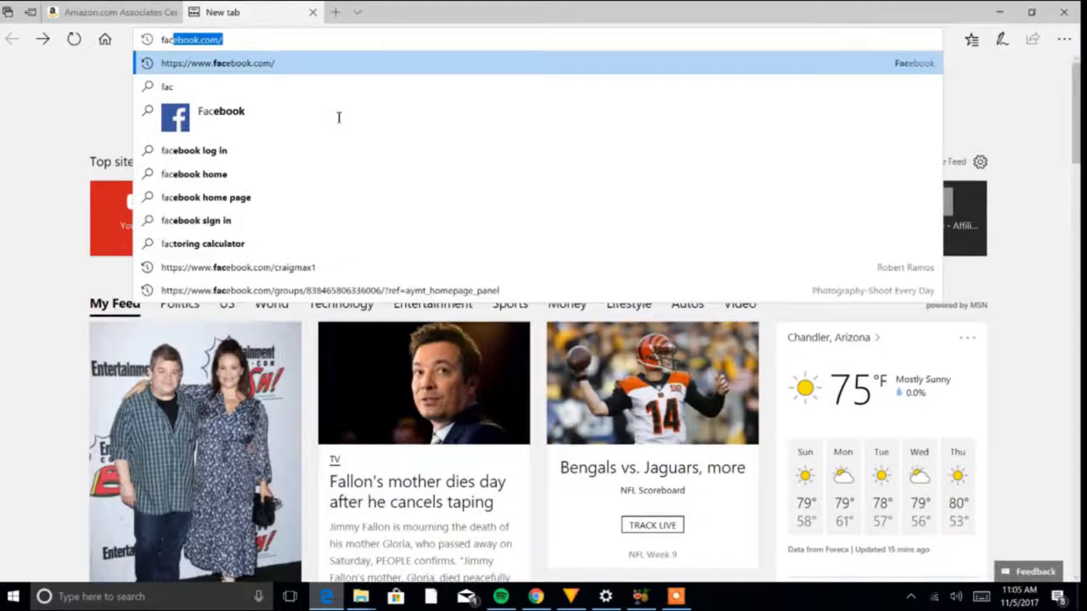
{"action": "key", "text": "Return"}
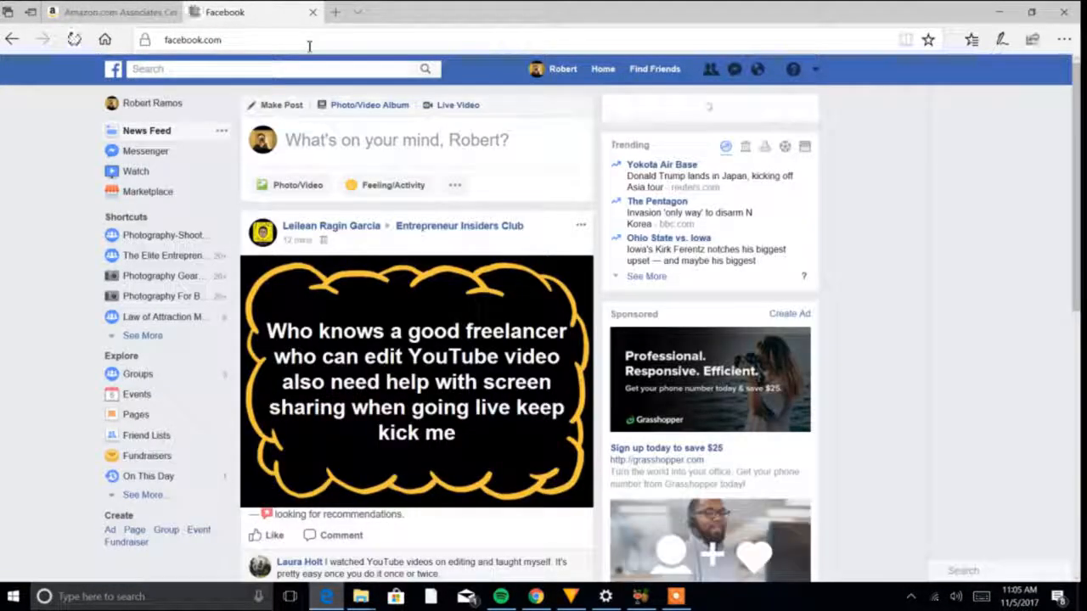
{"action": "left_click", "coordinate": [565, 81]}
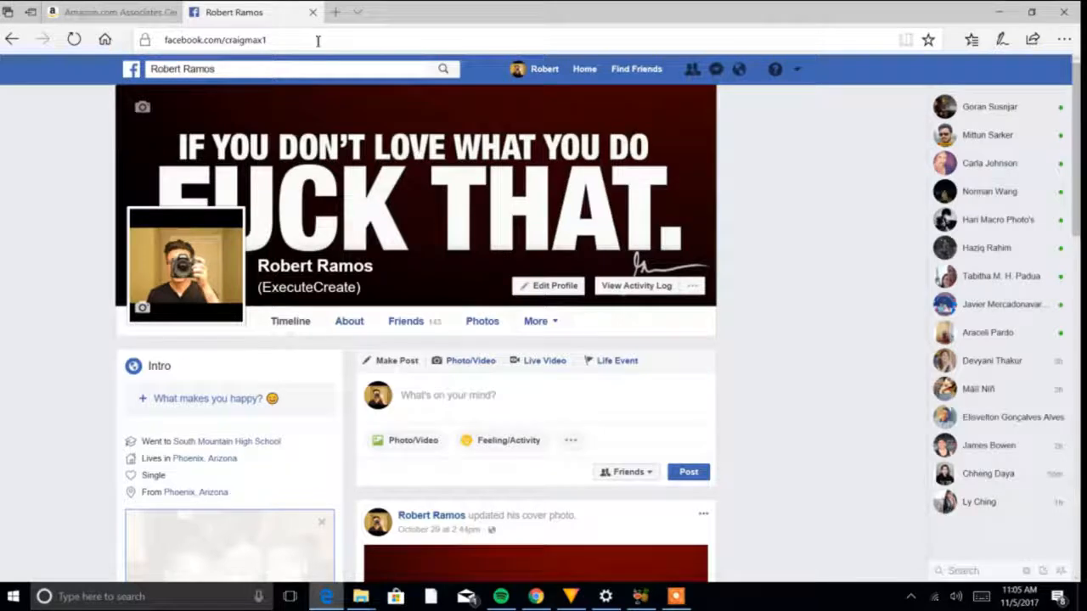
- Copy the Facebook profile's web address and add it to the website list of the Associates application
{"action": "left_click", "coordinate": [305, 40]}
{"action": "right_click", "coordinate": [301, 40]}
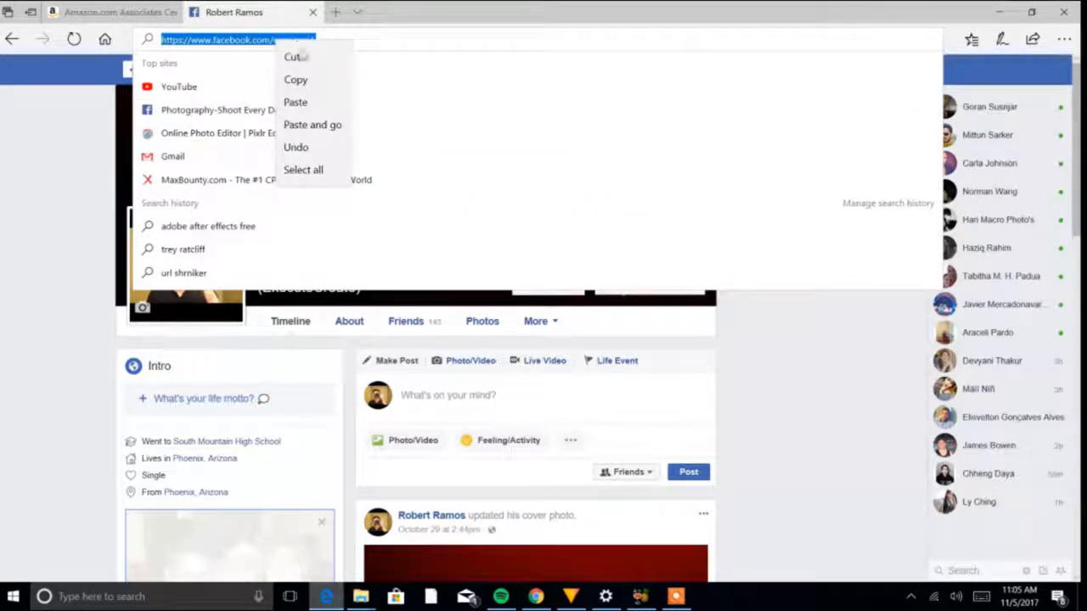
{"action": "left_click", "coordinate": [293, 78]}
{"action": "left_click", "coordinate": [112, 12]}
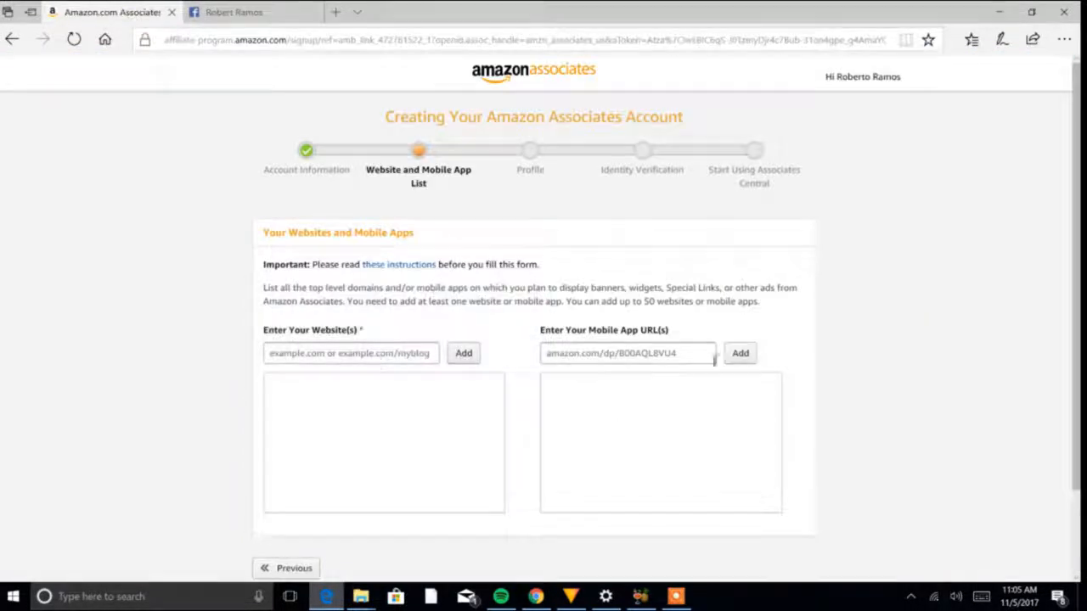
{"action": "left_click", "coordinate": [379, 355]}
{"action": "key", "text": "ctrl+v"}
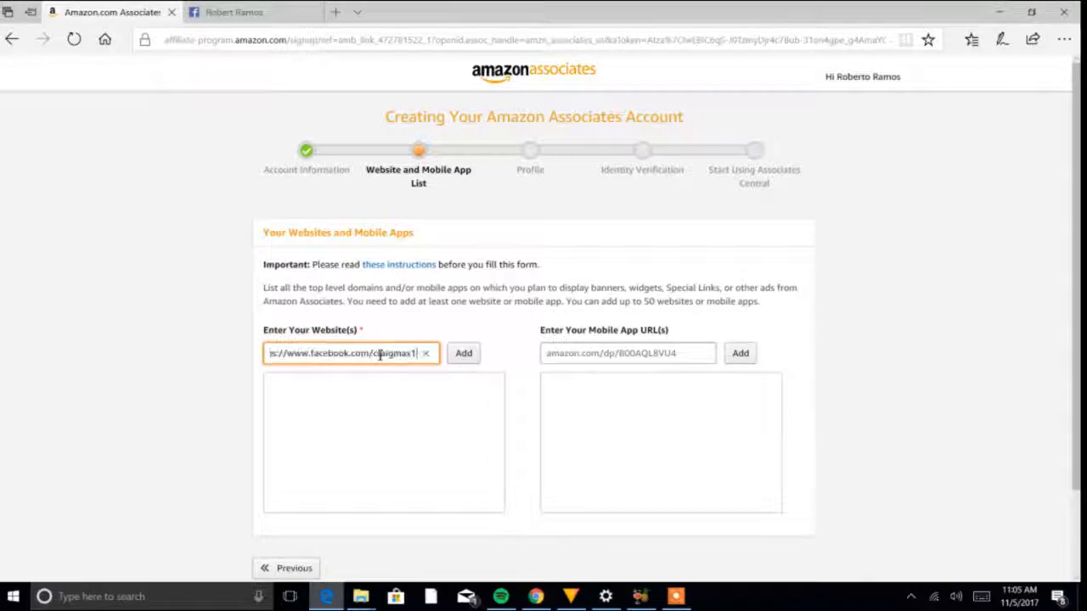
{"action": "left_click", "coordinate": [464, 353]}
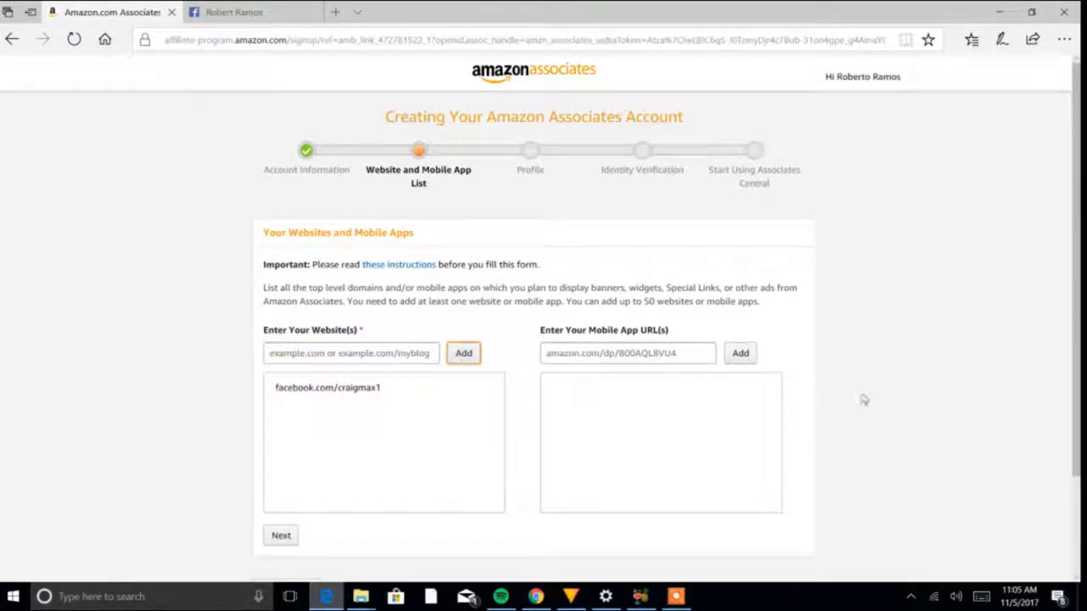
- Submit the website list and declare that none of the sites is directed primarily at children under 13
{"action": "scroll", "coordinate": [1075, 175], "scroll_direction": "down", "scroll_amount": 2}
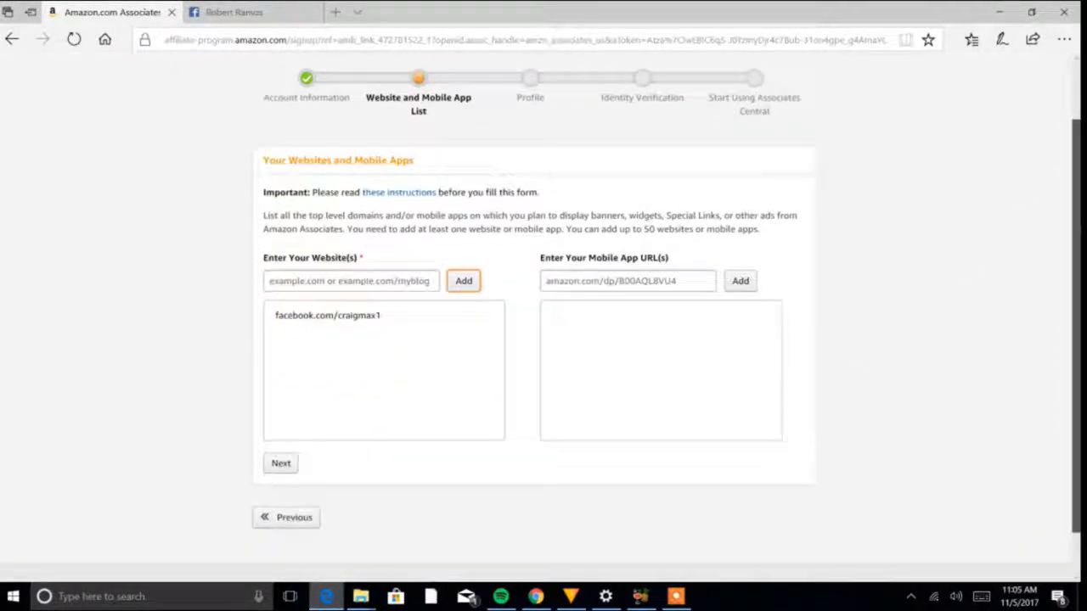
{"action": "left_click_drag", "start_coordinate": [1075, 240], "coordinate": [1075, 226]}
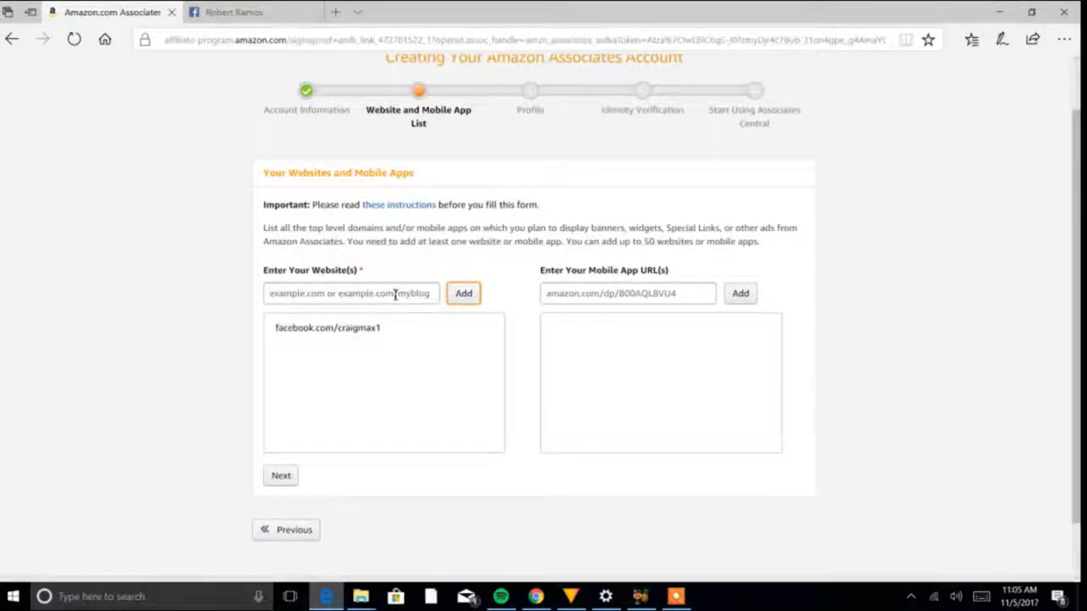
{"action": "scroll", "coordinate": [1072, 334], "scroll_direction": "down", "scroll_amount": 2}
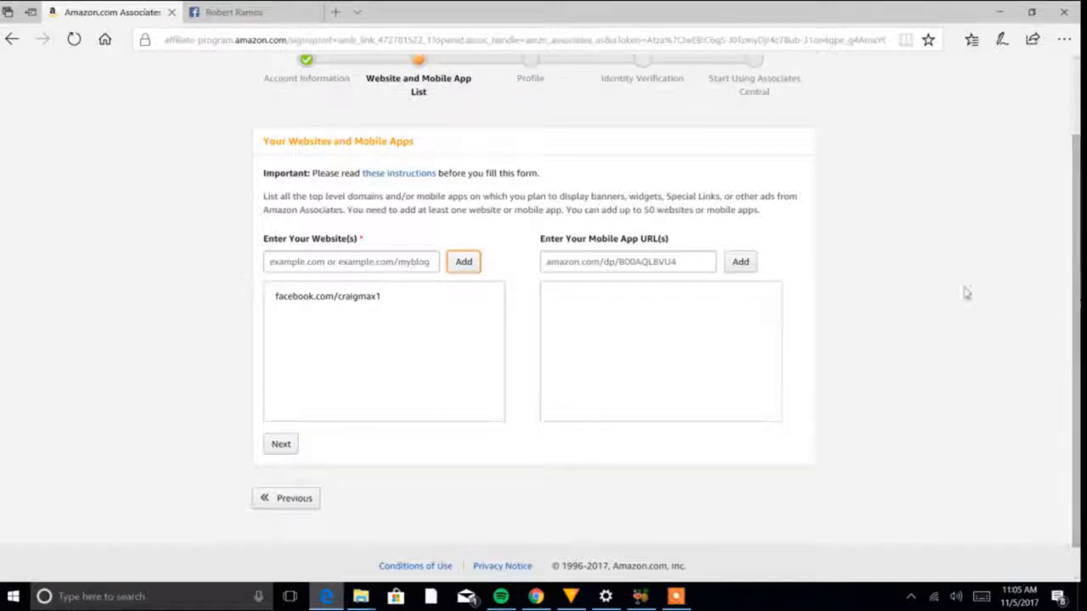
{"action": "left_click", "coordinate": [286, 450]}
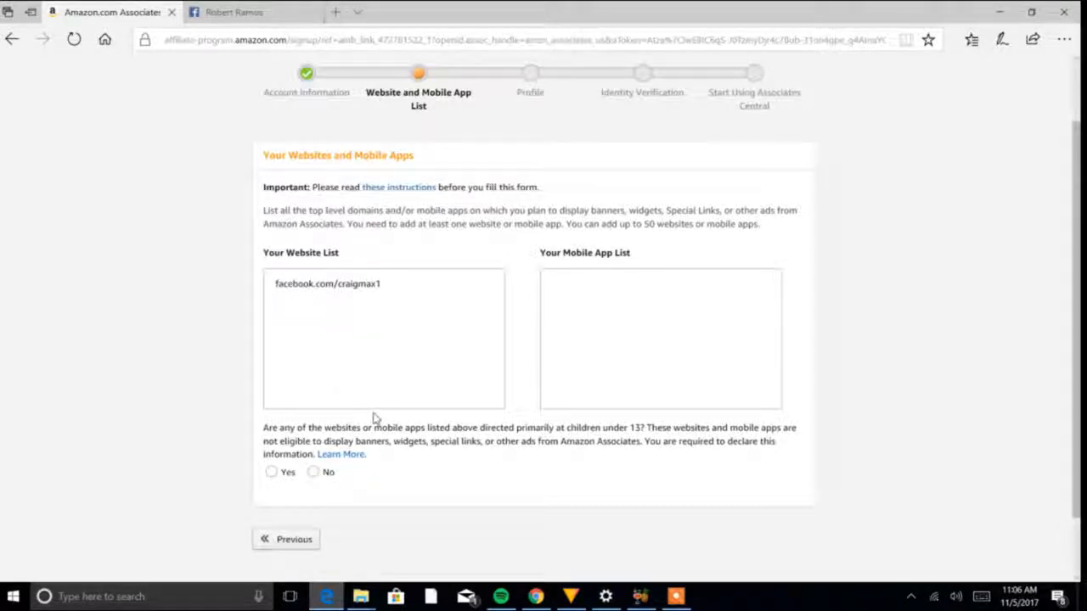
{"action": "left_click", "coordinate": [312, 472]}
{"action": "left_click", "coordinate": [297, 509]}
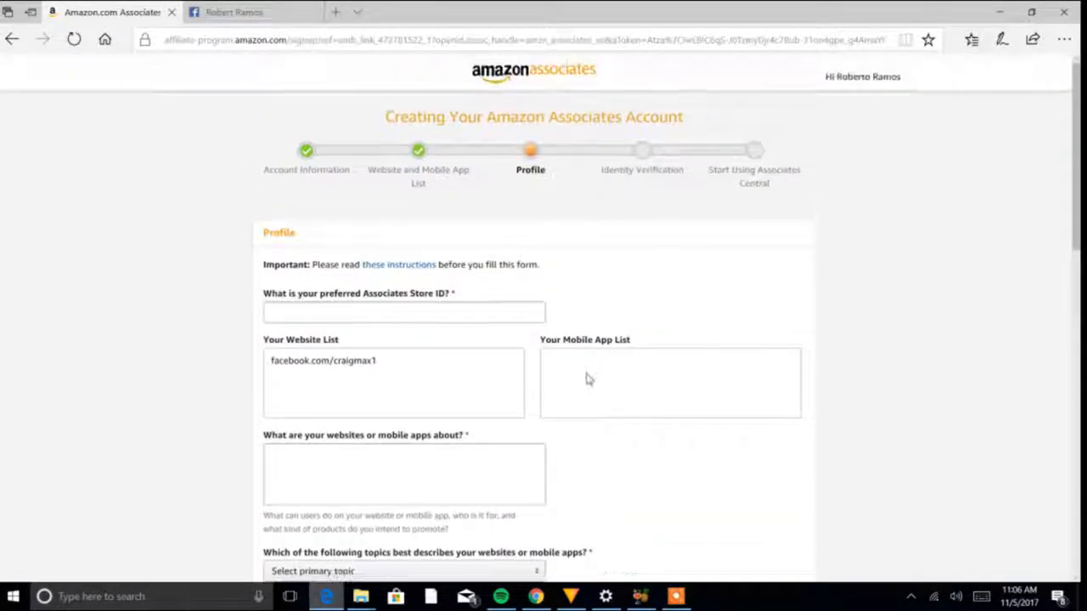
- Set the website's primary topic to Education/ School /Reference/News and its secondary topic to Photography in the profile form
{"action": "scroll", "coordinate": [541, 327], "scroll_direction": "down", "scroll_amount": 3}
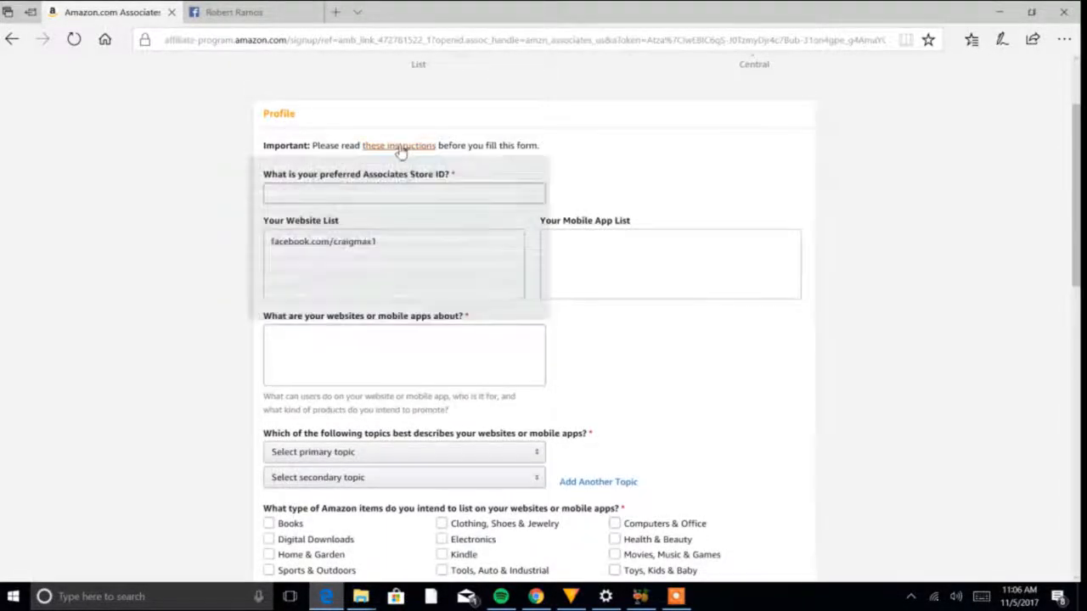
{"action": "mouse_move", "coordinate": [400, 146]}
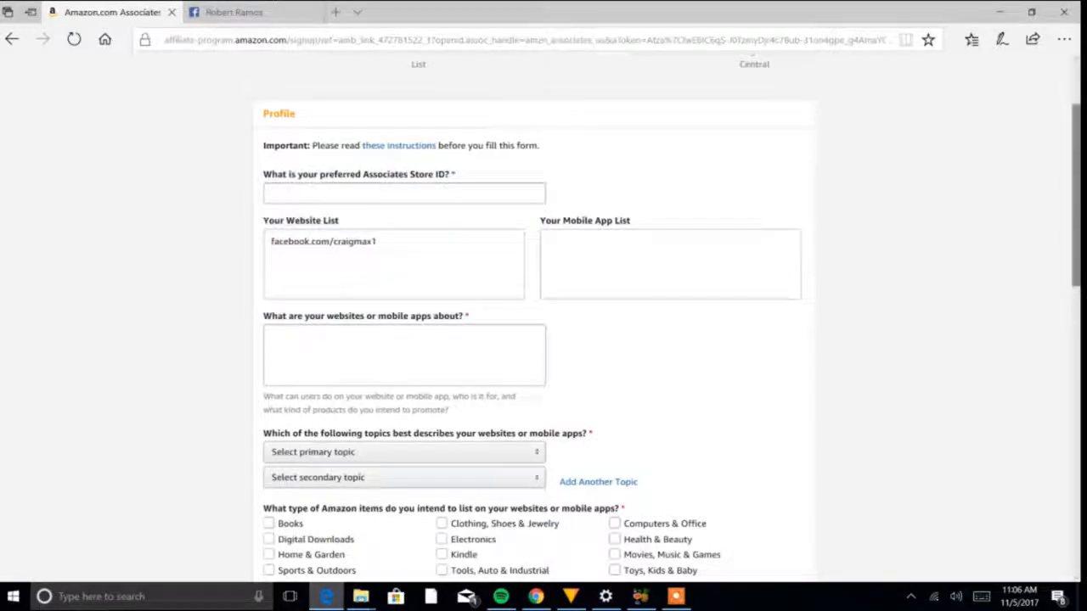
{"action": "scroll", "coordinate": [1000, 271], "scroll_direction": "down", "scroll_amount": 1}
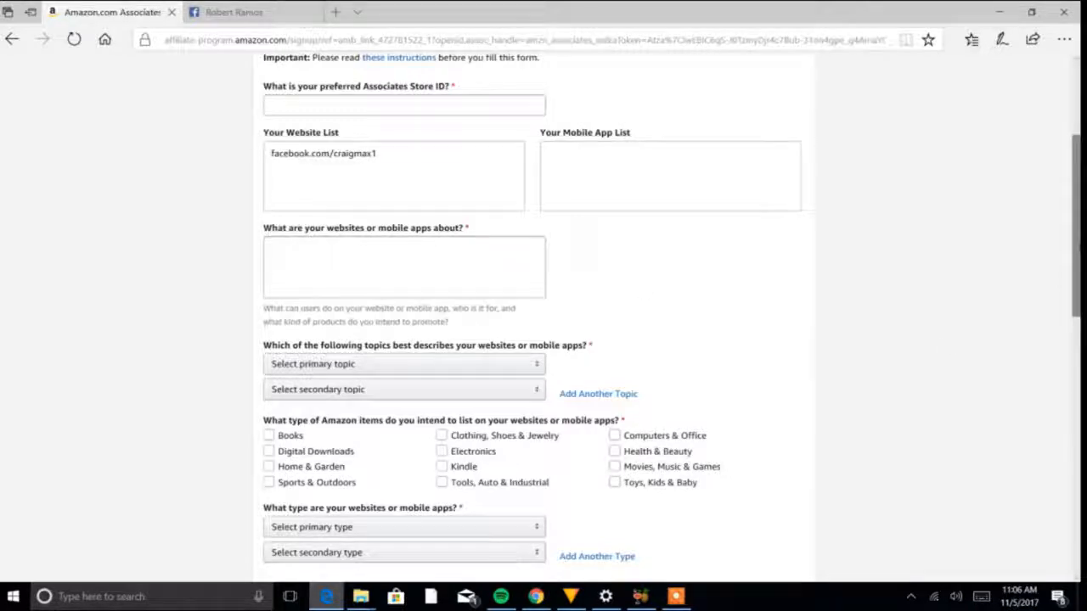
{"action": "scroll", "coordinate": [827, 305], "scroll_direction": "down", "scroll_amount": 3}
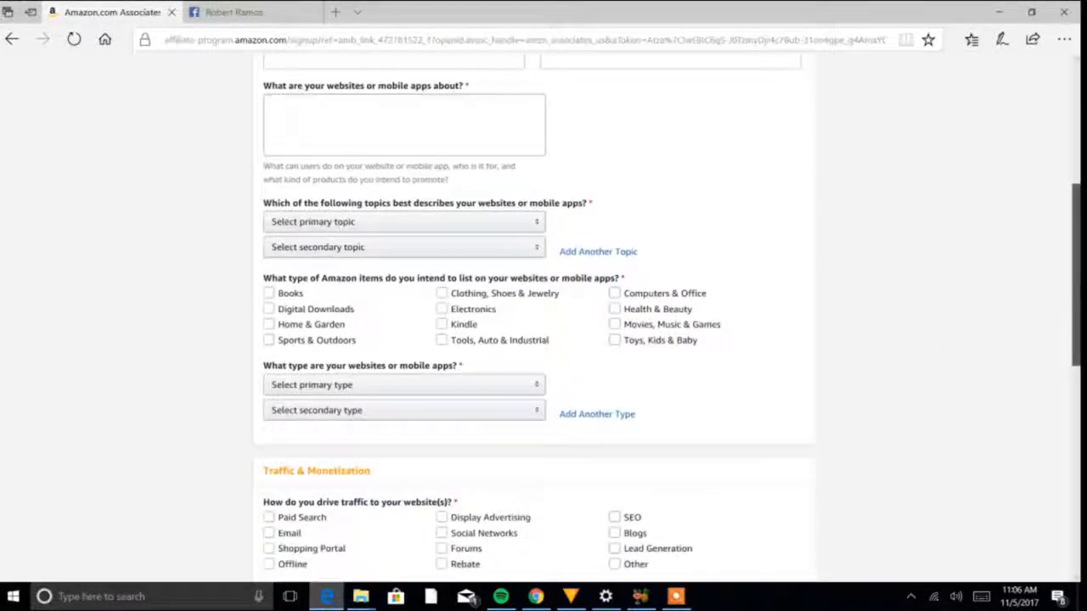
{"action": "left_click", "coordinate": [459, 223]}
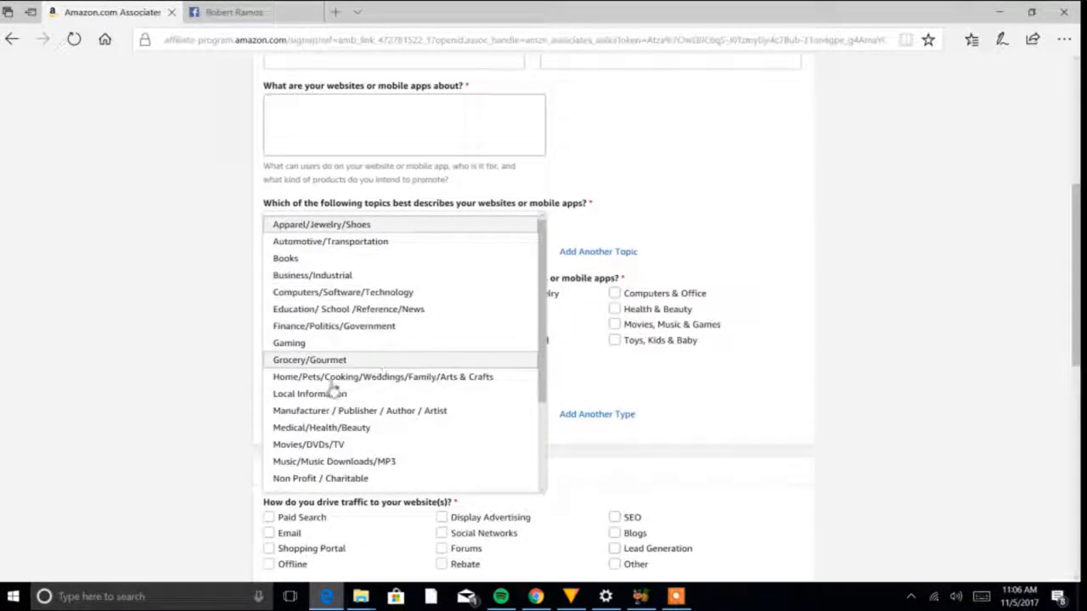
{"action": "left_click", "coordinate": [356, 308]}
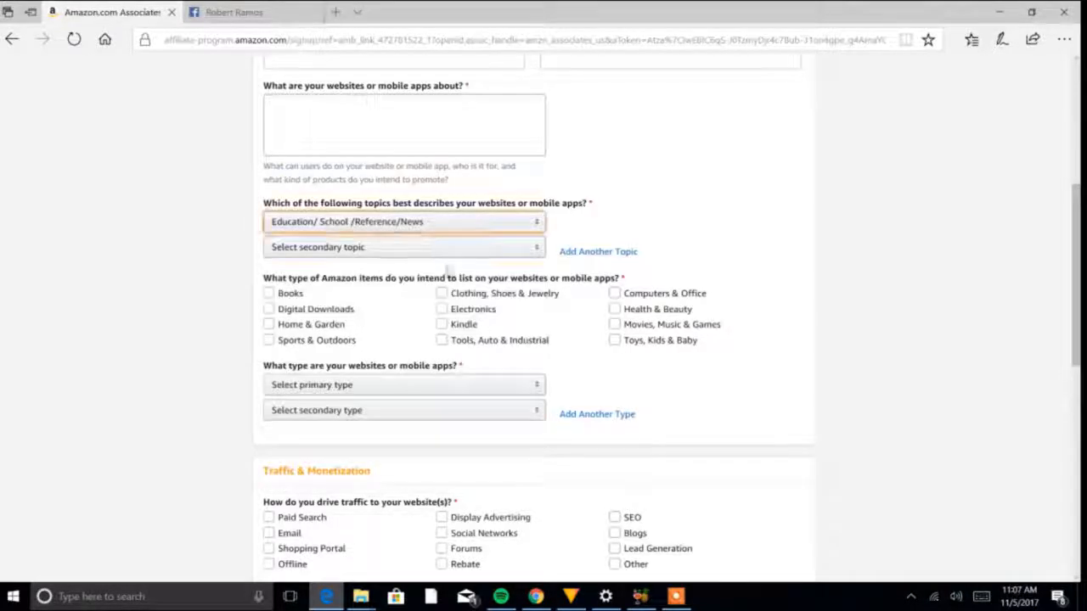
{"action": "left_click", "coordinate": [465, 251]}
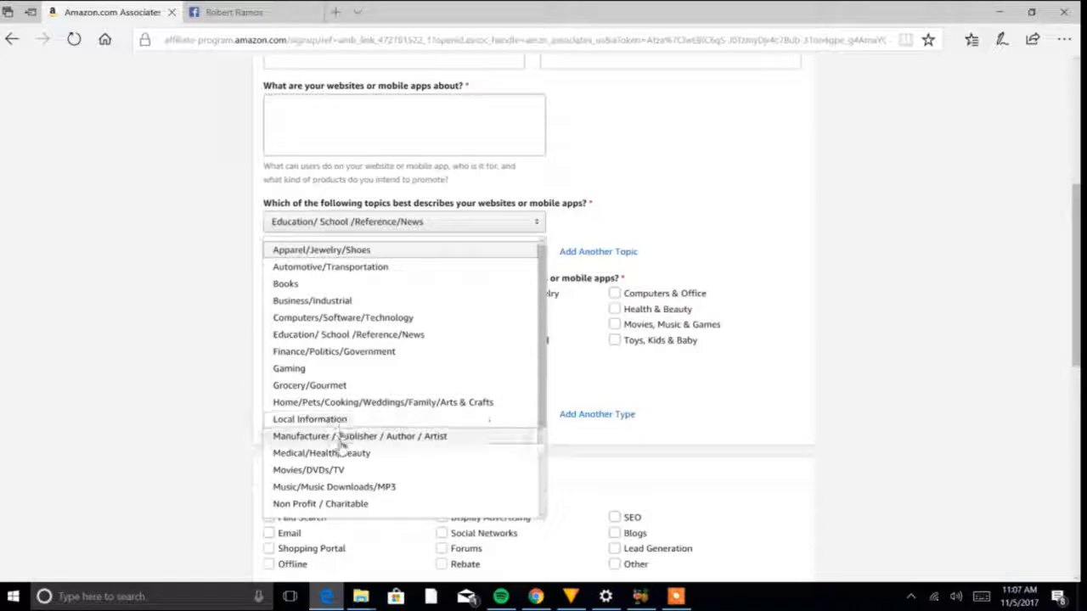
{"action": "scroll", "coordinate": [542, 388], "scroll_direction": "down", "scroll_amount": 3}
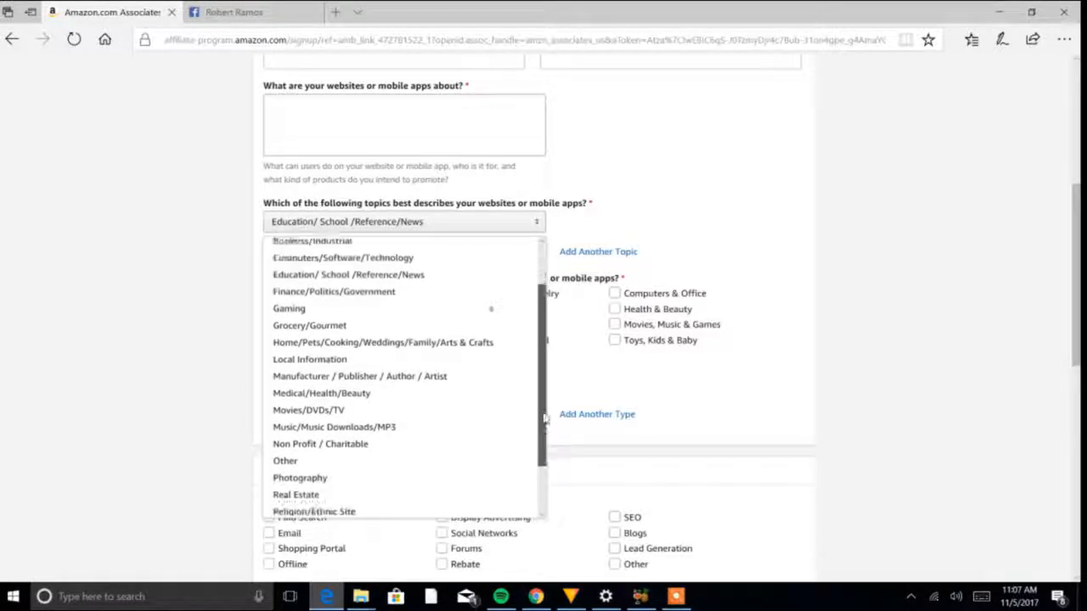
{"action": "scroll", "coordinate": [541, 439], "scroll_direction": "down", "scroll_amount": 2}
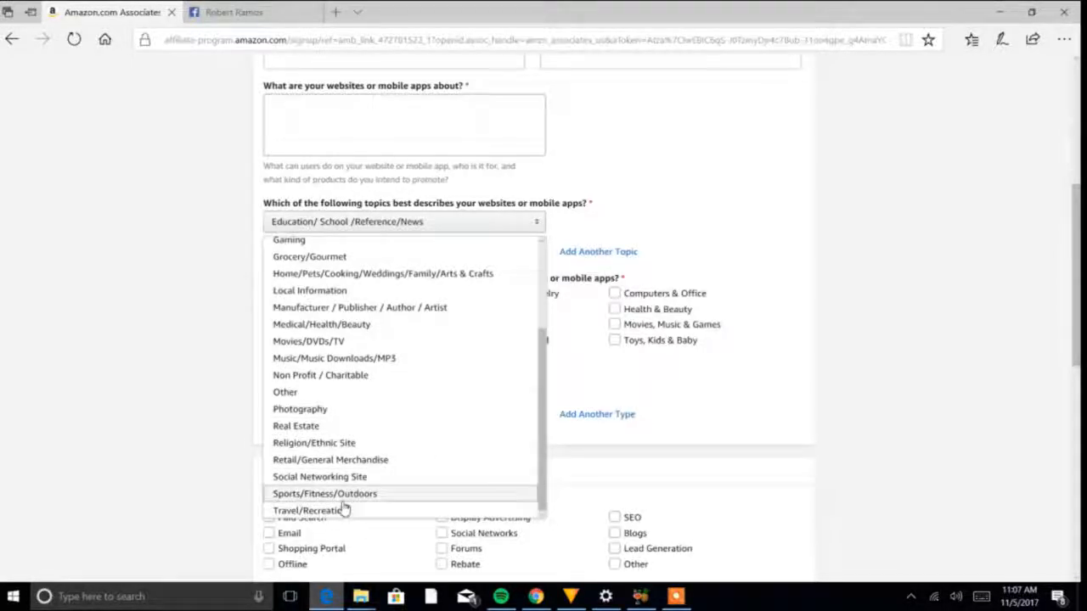
{"action": "left_click", "coordinate": [300, 409]}
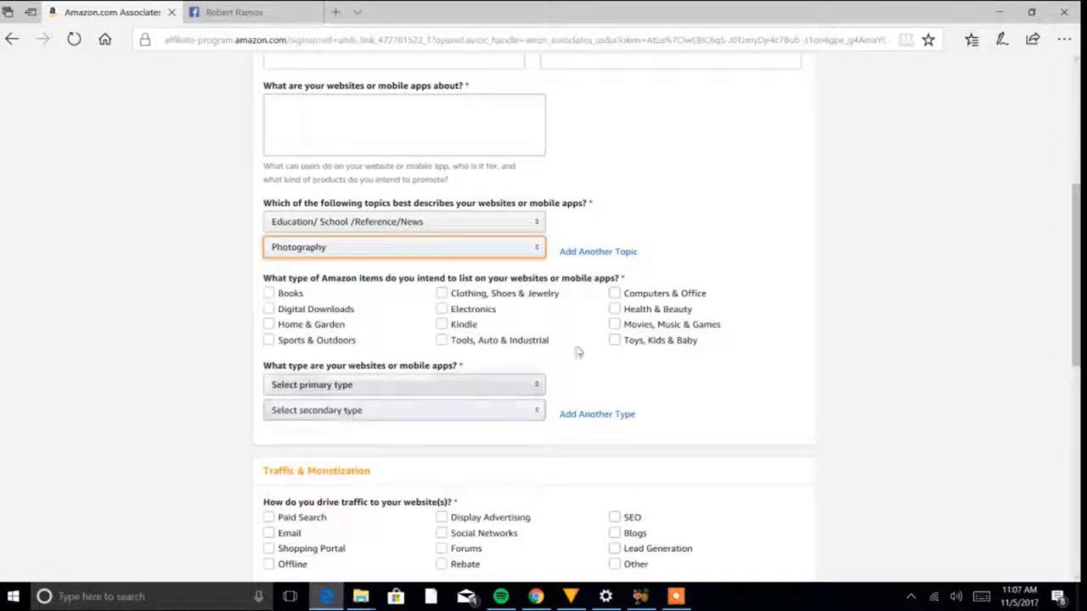
- Mark Books, Digital Downloads, Sports & Outdoors and Electronics as the Amazon item types to list on the website
{"action": "scroll", "coordinate": [1078, 275], "scroll_direction": "down", "scroll_amount": 1}
{"action": "left_click", "coordinate": [460, 316]}
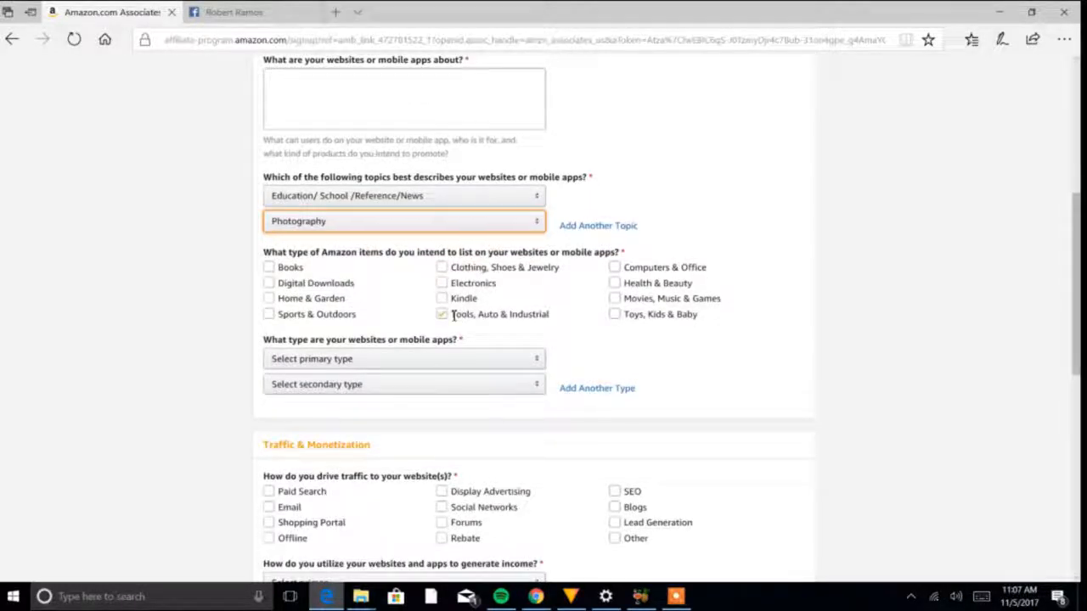
{"action": "left_click", "coordinate": [269, 267]}
{"action": "left_click", "coordinate": [269, 284]}
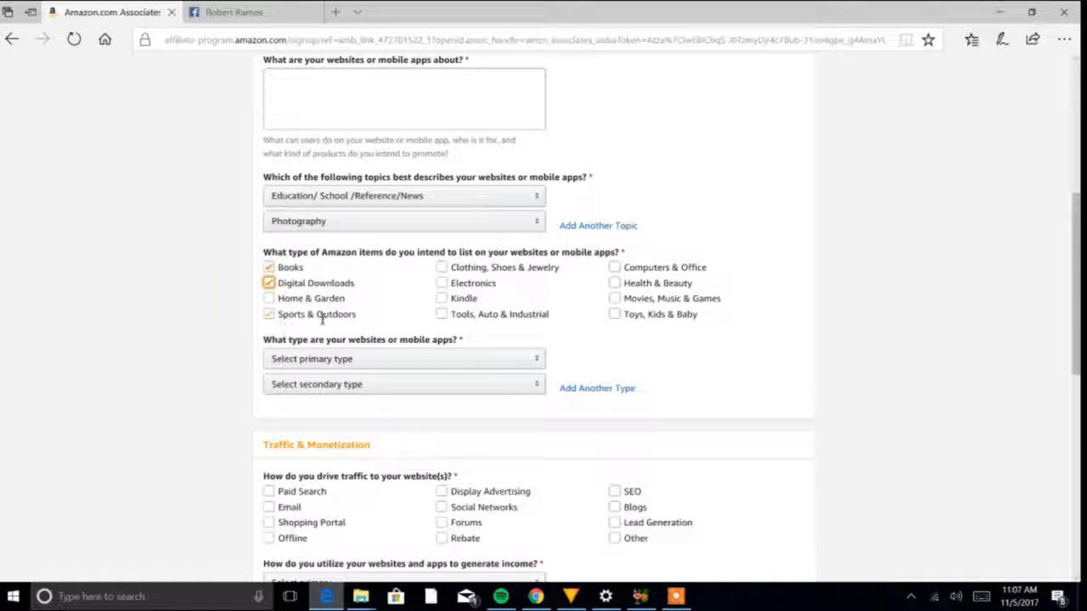
{"action": "left_click", "coordinate": [272, 316]}
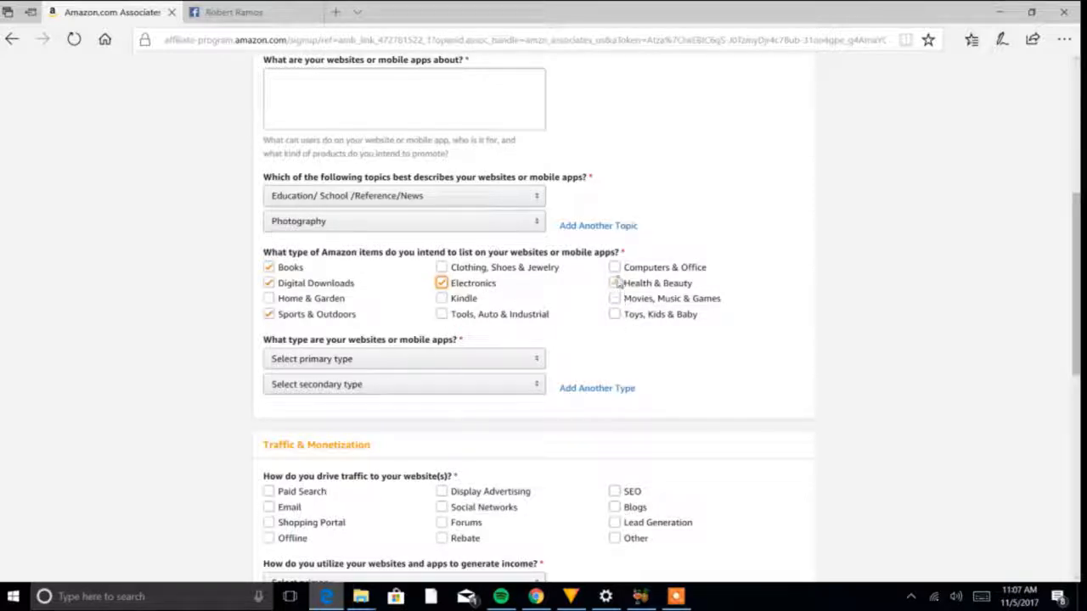
- Set the website's primary type to Content or Niche Website and its secondary type to Blog
{"action": "scroll", "coordinate": [1076, 280], "scroll_direction": "down", "scroll_amount": 2}
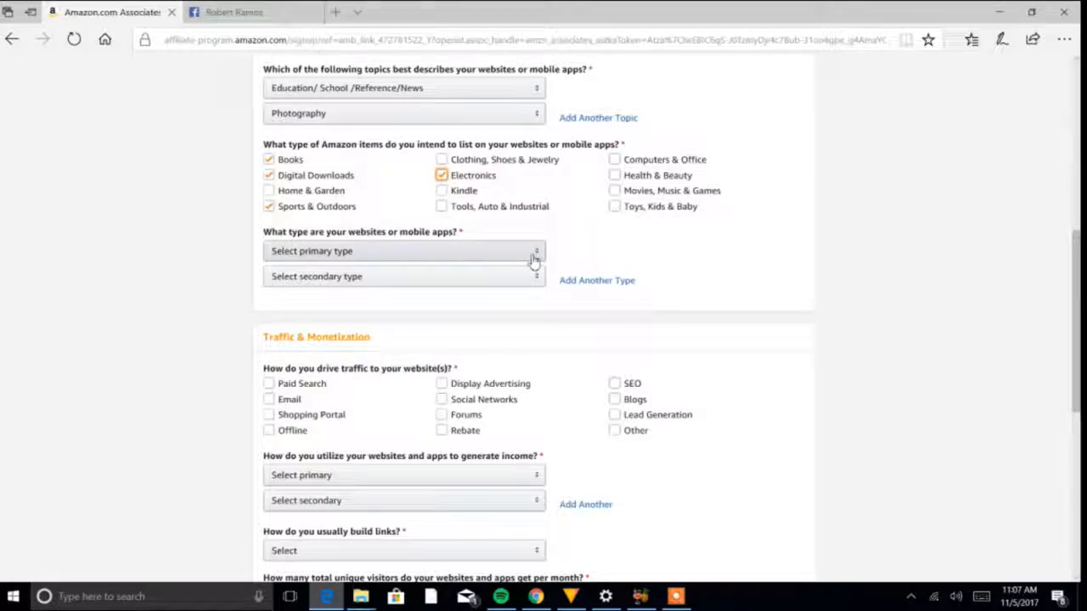
{"action": "left_click", "coordinate": [507, 254]}
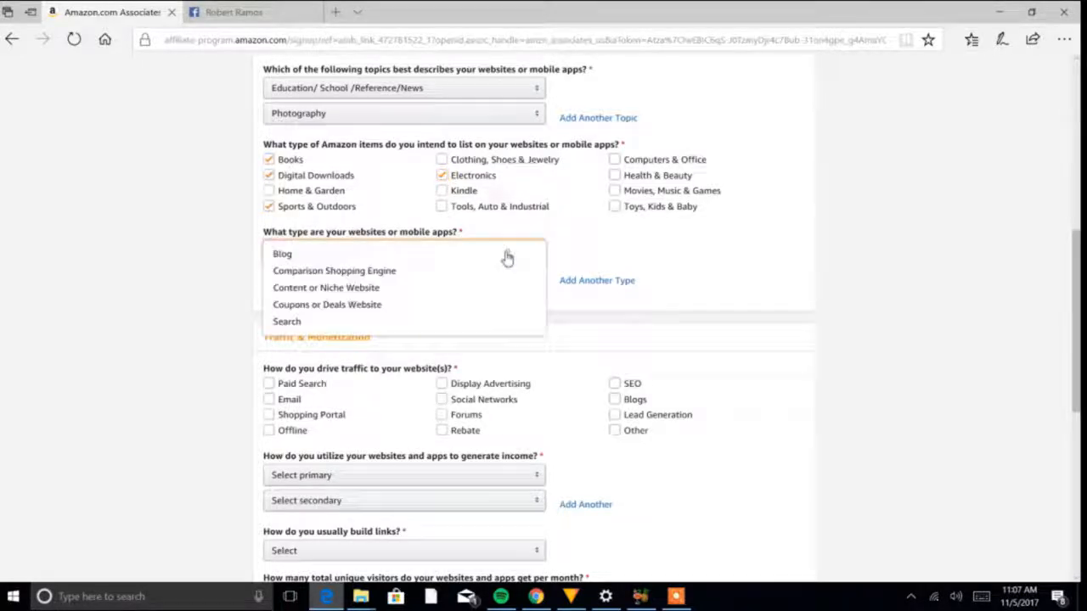
{"action": "left_click", "coordinate": [365, 289]}
{"action": "left_click", "coordinate": [453, 279]}
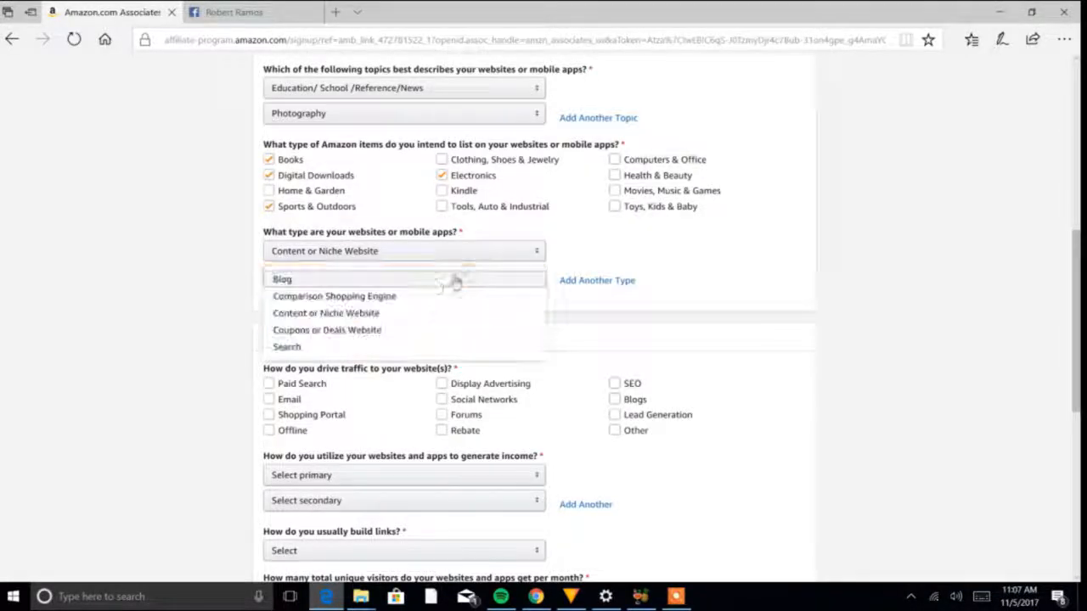
{"action": "left_click", "coordinate": [382, 287]}
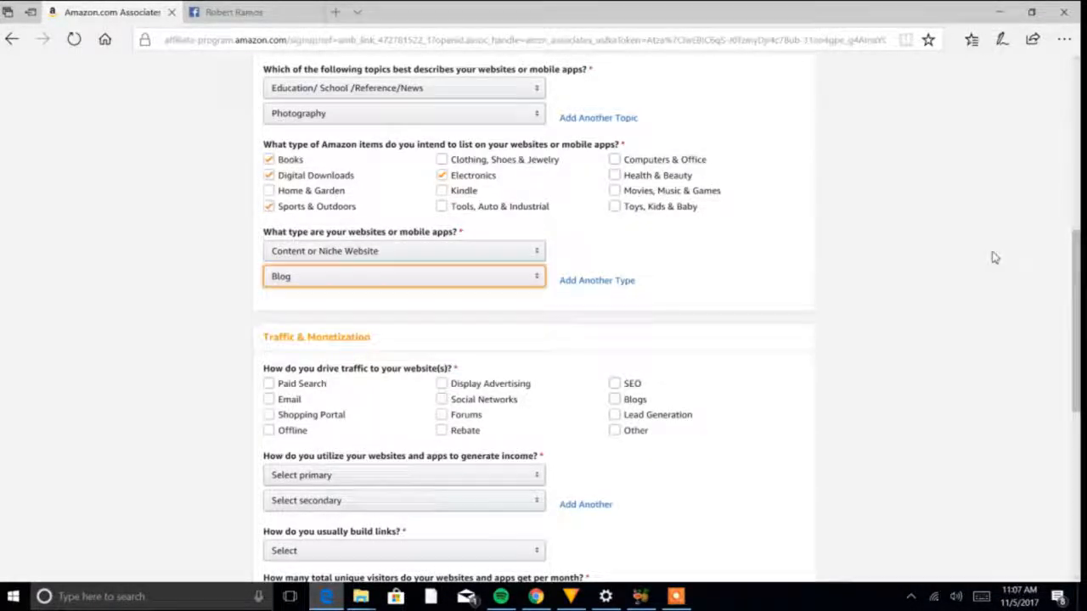
- Mark Email, Social Networks and Blogs as the ways of driving traffic to the website
{"action": "scroll", "coordinate": [994, 330], "scroll_direction": "down", "scroll_amount": 3}
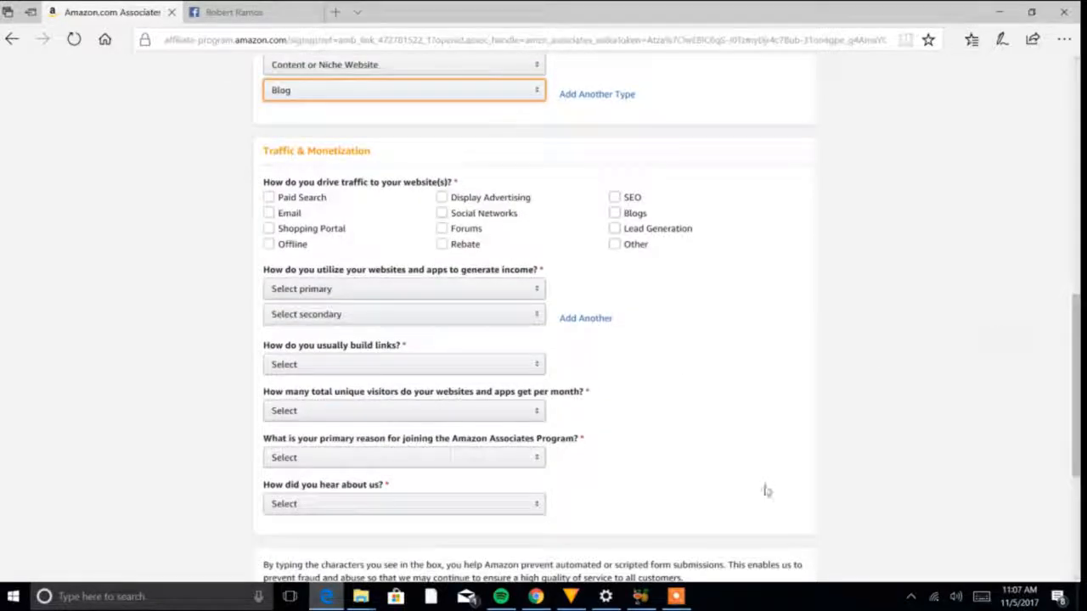
{"action": "left_click", "coordinate": [268, 214]}
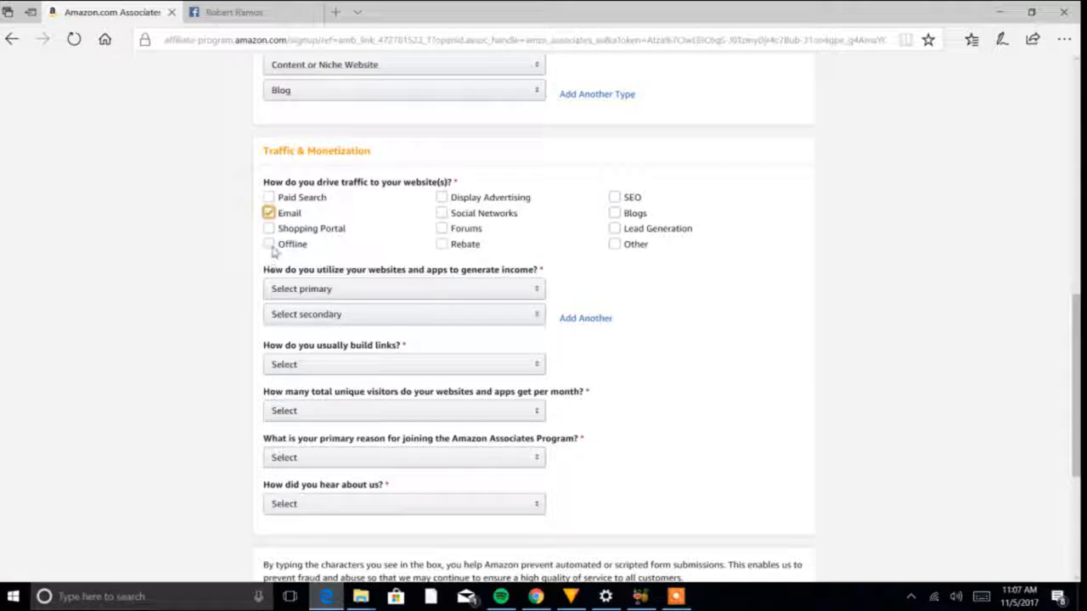
{"action": "left_click", "coordinate": [442, 213]}
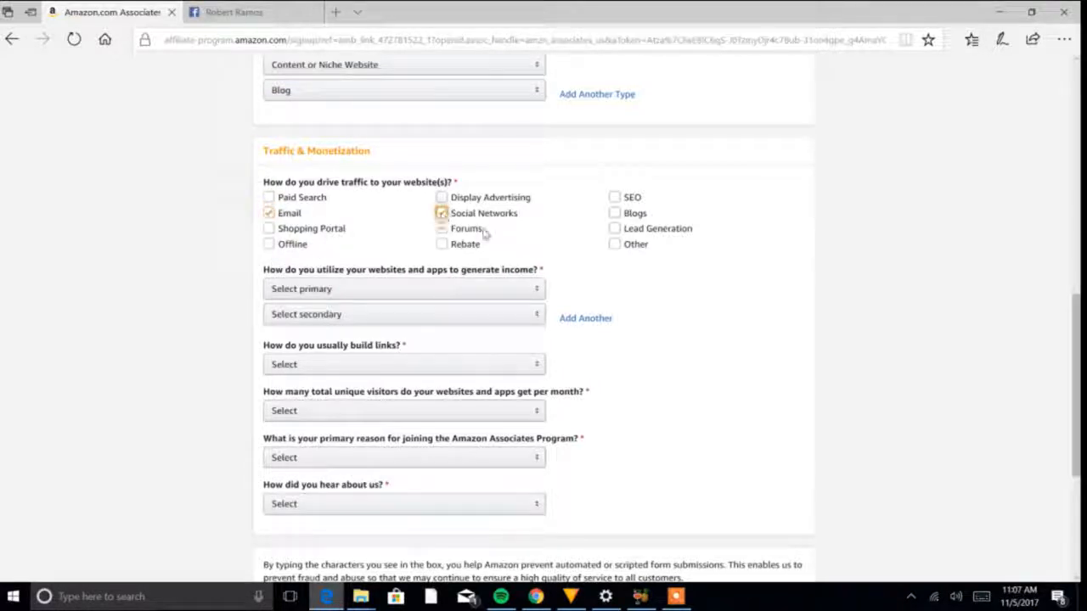
{"action": "left_click", "coordinate": [615, 214]}
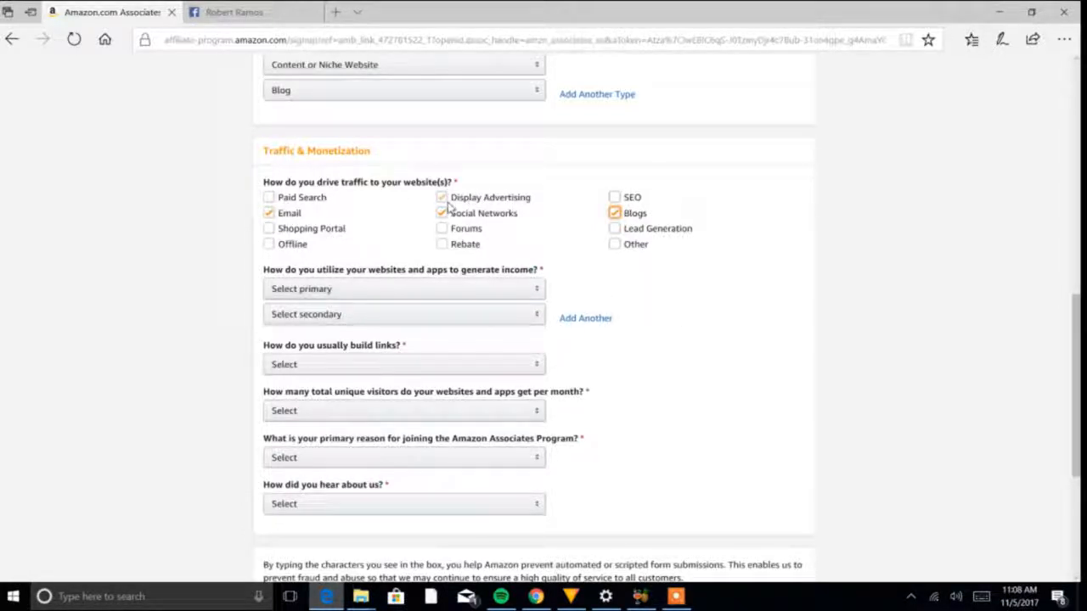
- Set the primary income method to "Amazon Associates is the only way I monetize my site" and the secondary to Other Affiliate Programs
{"action": "left_click_drag", "start_coordinate": [1071, 352], "coordinate": [1075, 378]}
{"action": "left_click", "coordinate": [902, 357]}
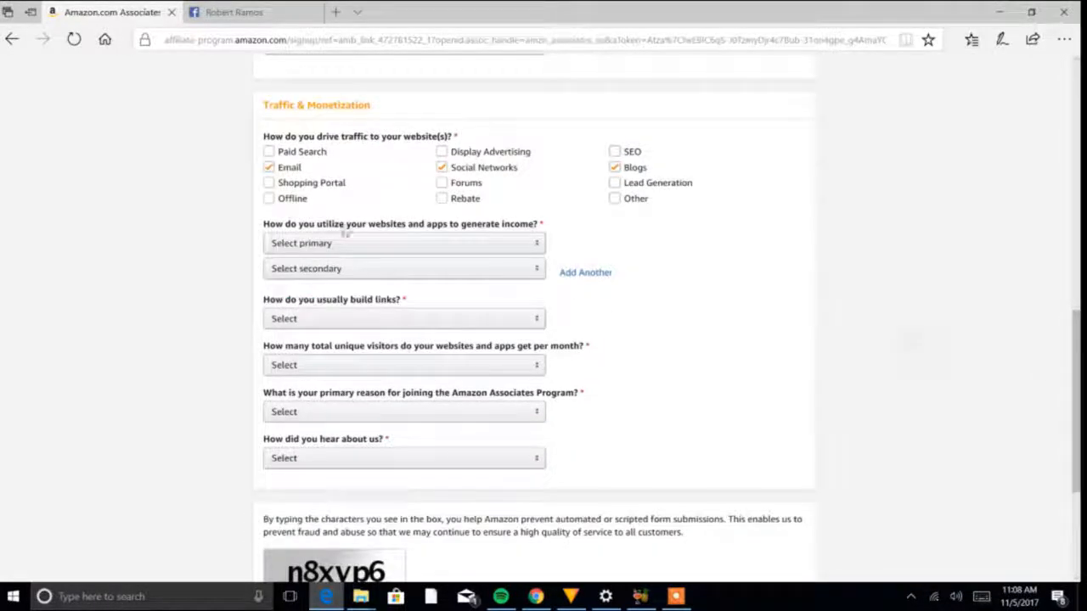
{"action": "left_click", "coordinate": [537, 245]}
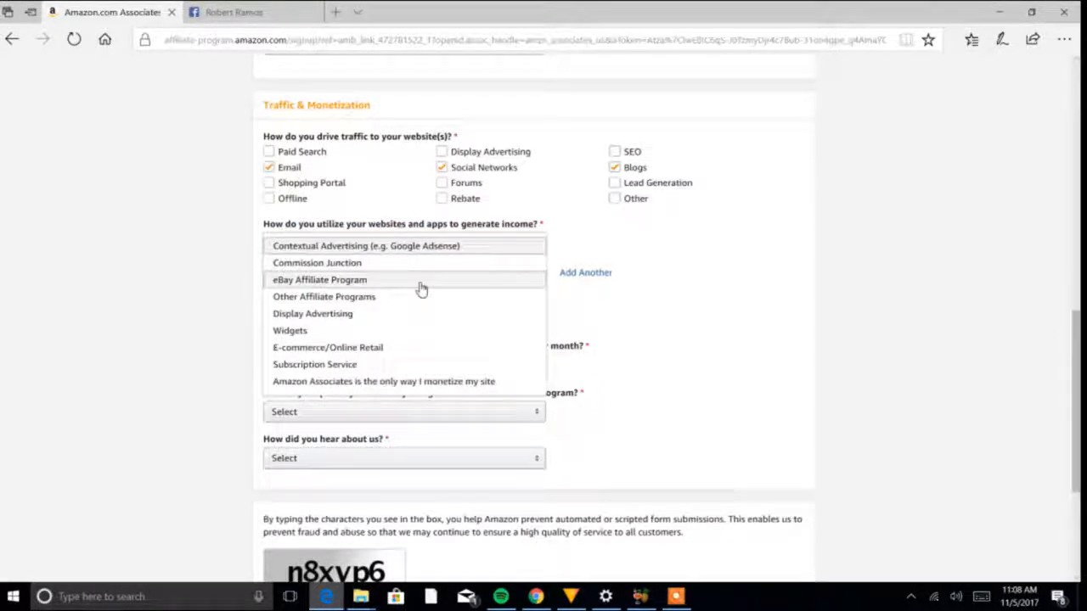
{"action": "left_click", "coordinate": [369, 383]}
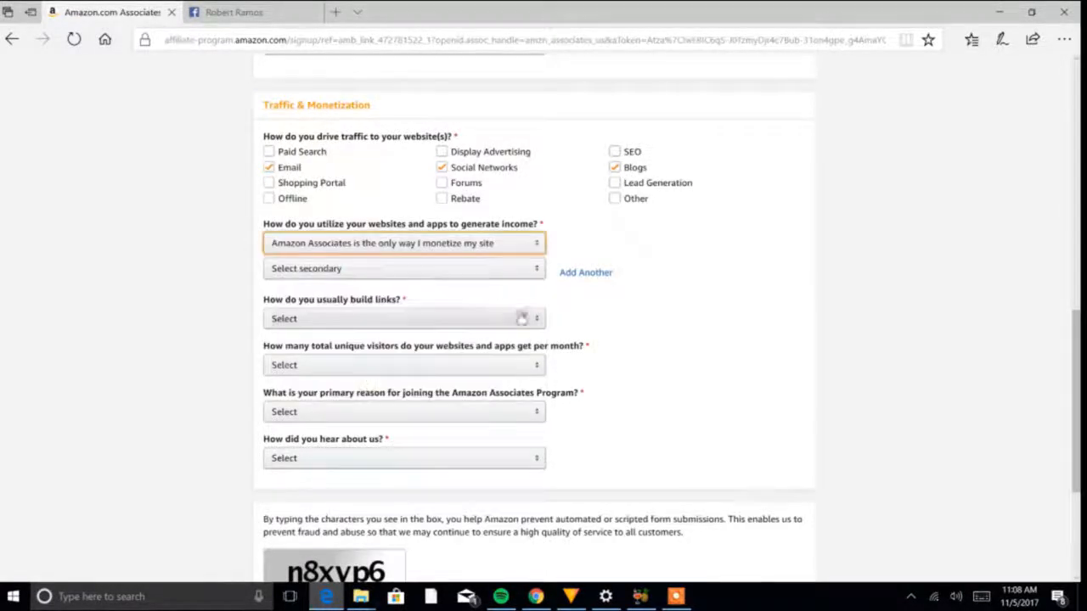
{"action": "left_click", "coordinate": [508, 270]}
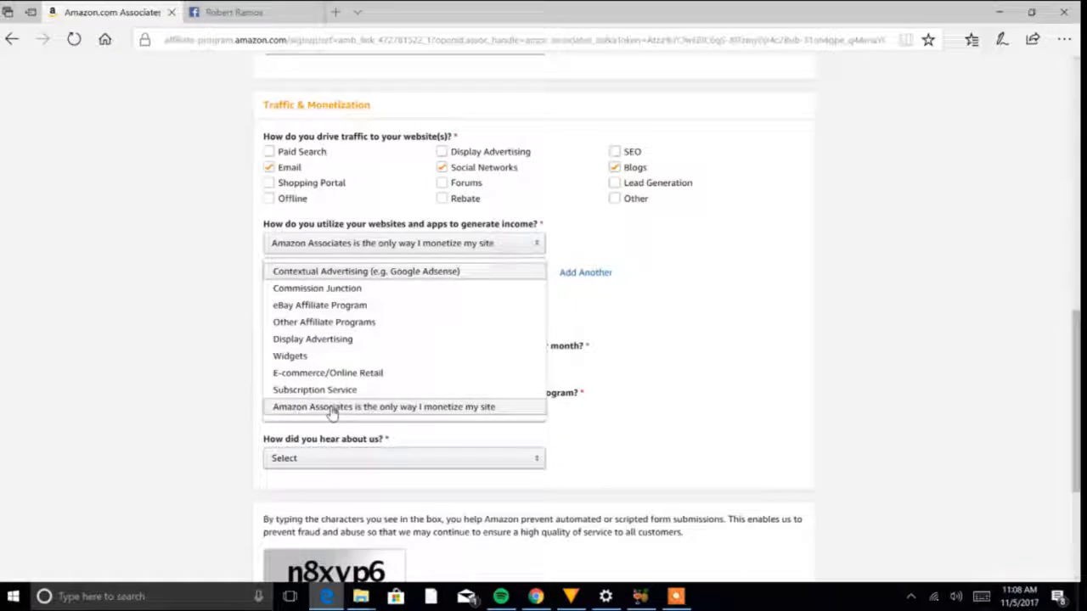
{"action": "left_click", "coordinate": [340, 324]}
- Set the link-building method to HTML Editor and the monthly unique visitors to Less than 500
{"action": "scroll", "coordinate": [505, 173], "scroll_direction": "down", "scroll_amount": 3}
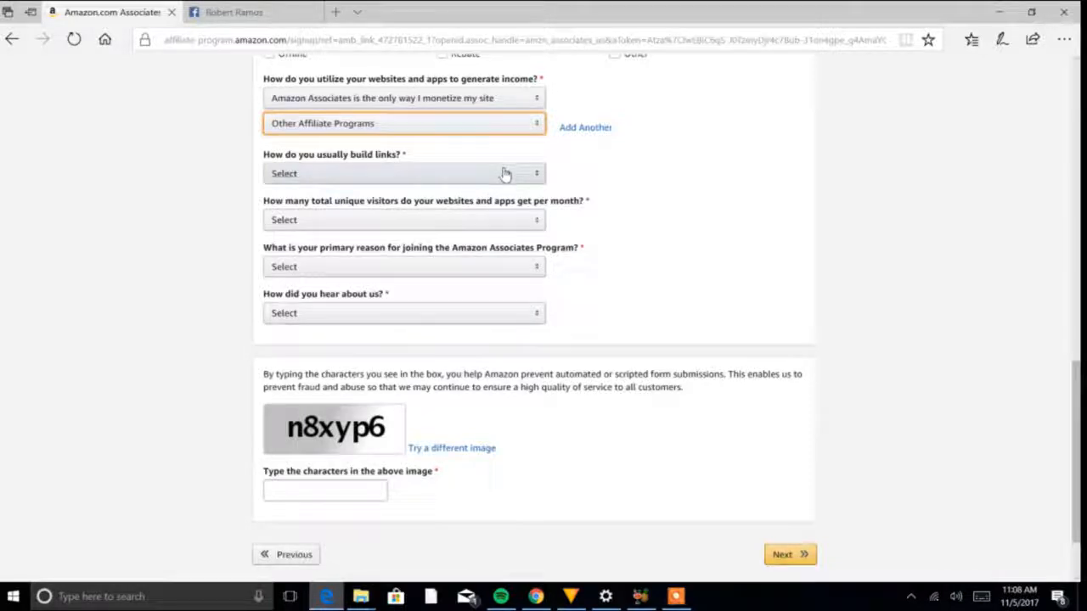
{"action": "left_click", "coordinate": [505, 173]}
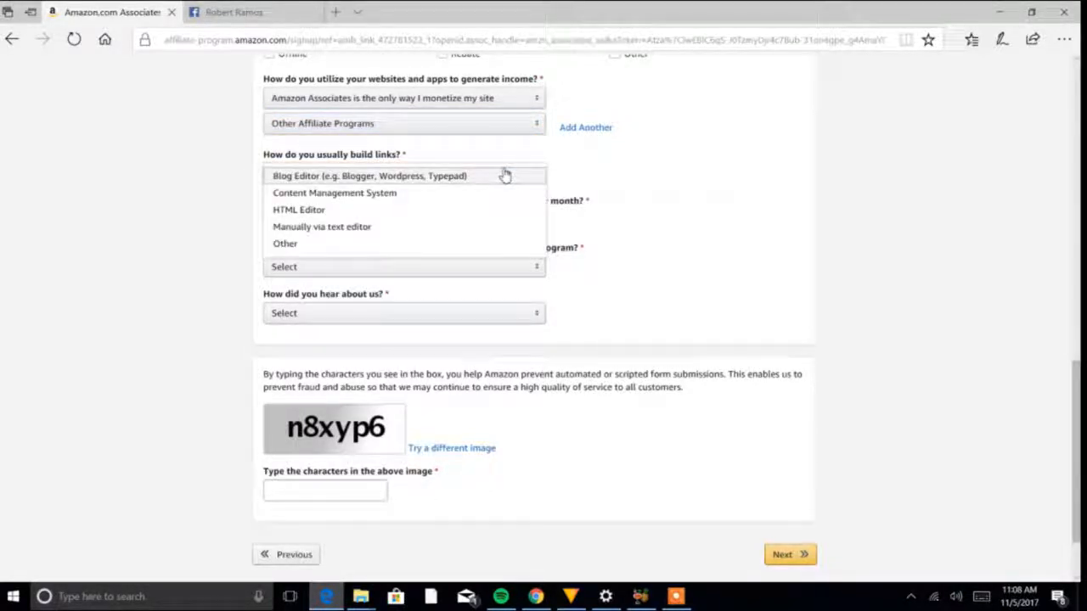
{"action": "left_click", "coordinate": [328, 219]}
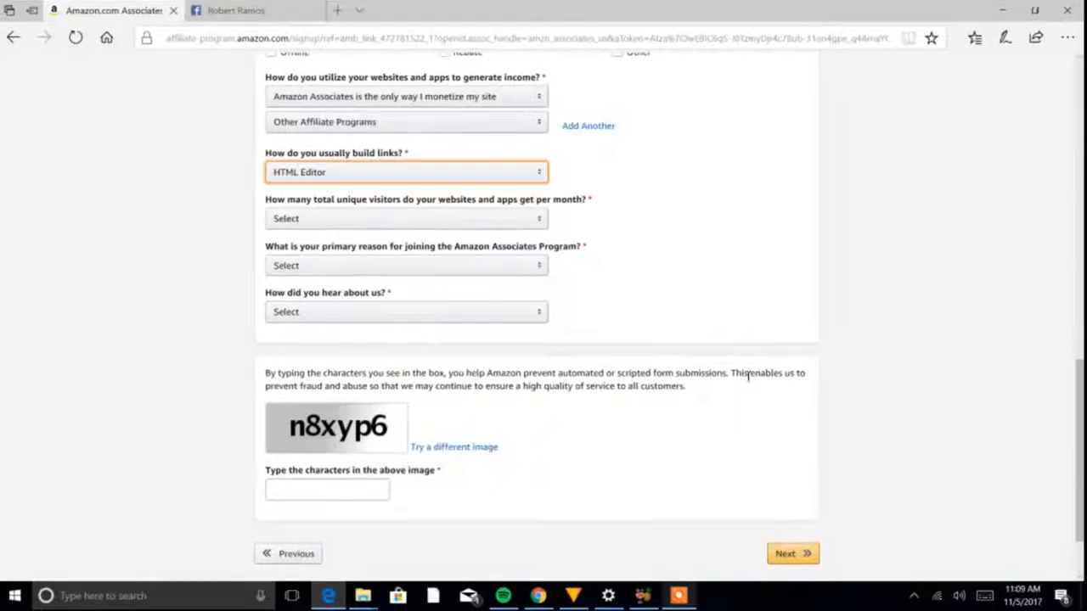
{"action": "left_click", "coordinate": [513, 223]}
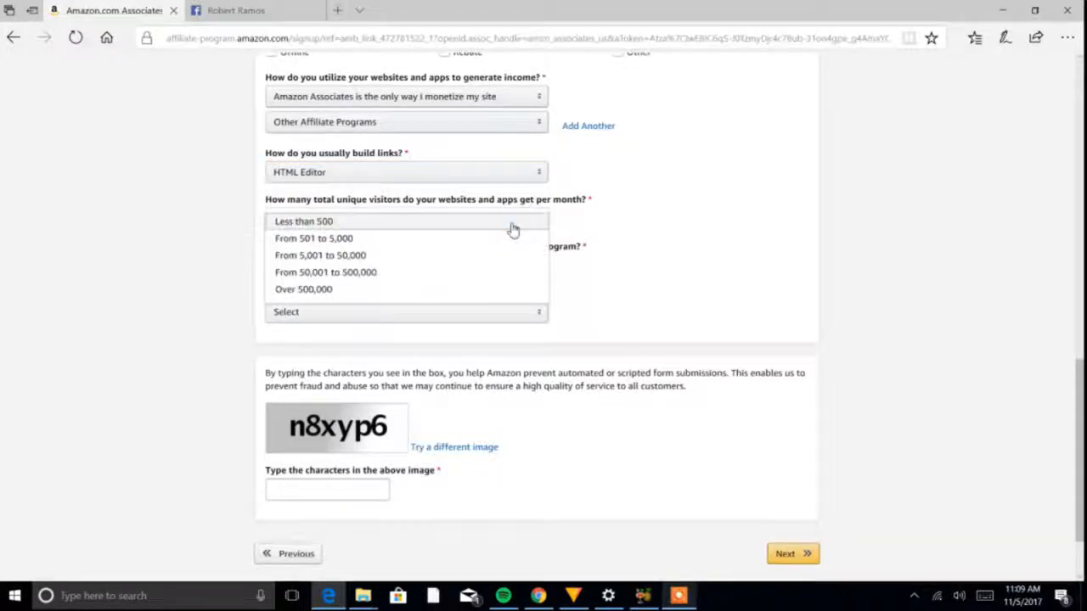
{"action": "left_click", "coordinate": [402, 227]}
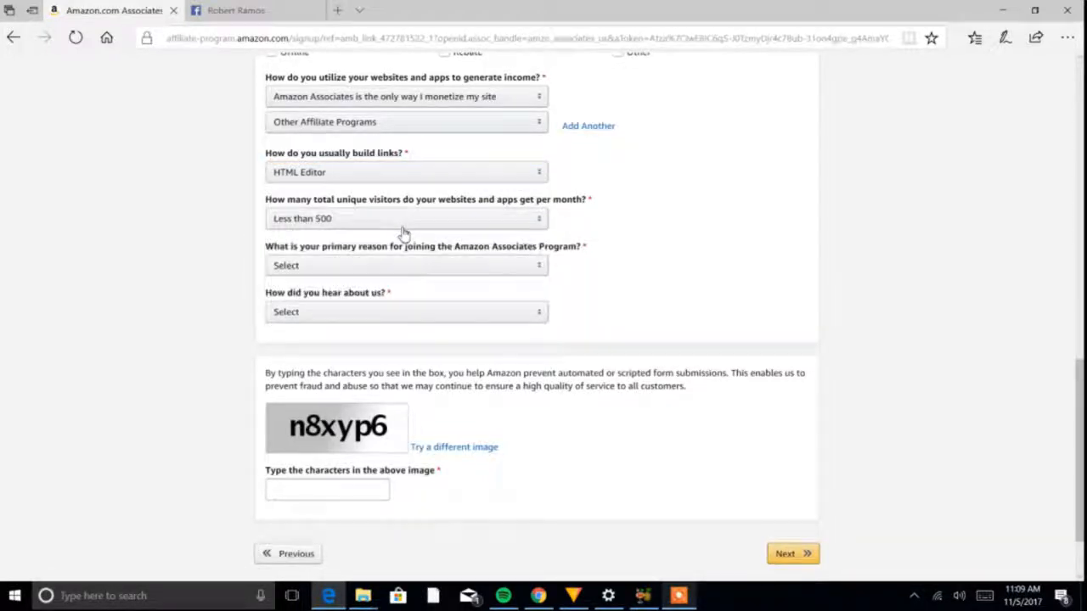
- Give "To monetize my site" as the primary reason for joining and Online Search as how the program was found
{"action": "left_click", "coordinate": [507, 267]}
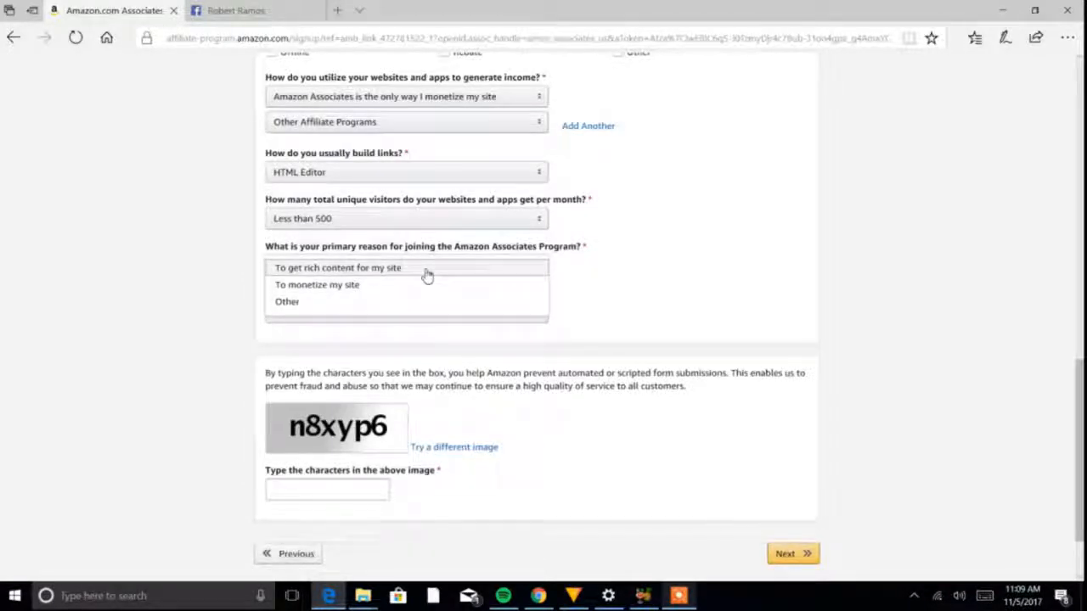
{"action": "left_click", "coordinate": [397, 301]}
{"action": "left_click", "coordinate": [399, 266]}
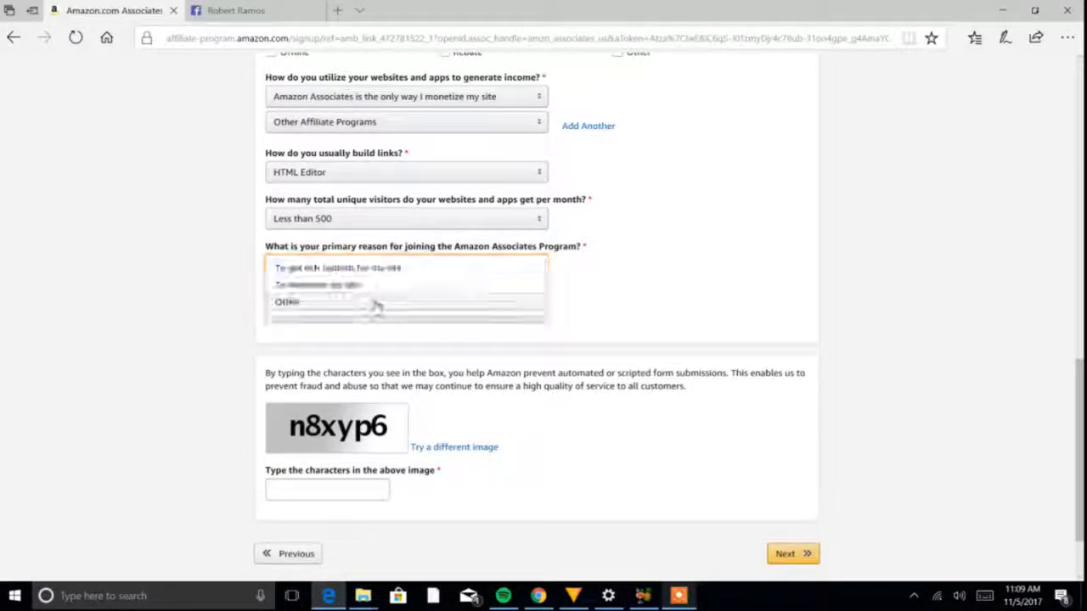
{"action": "left_click", "coordinate": [392, 285]}
{"action": "left_click", "coordinate": [399, 312]}
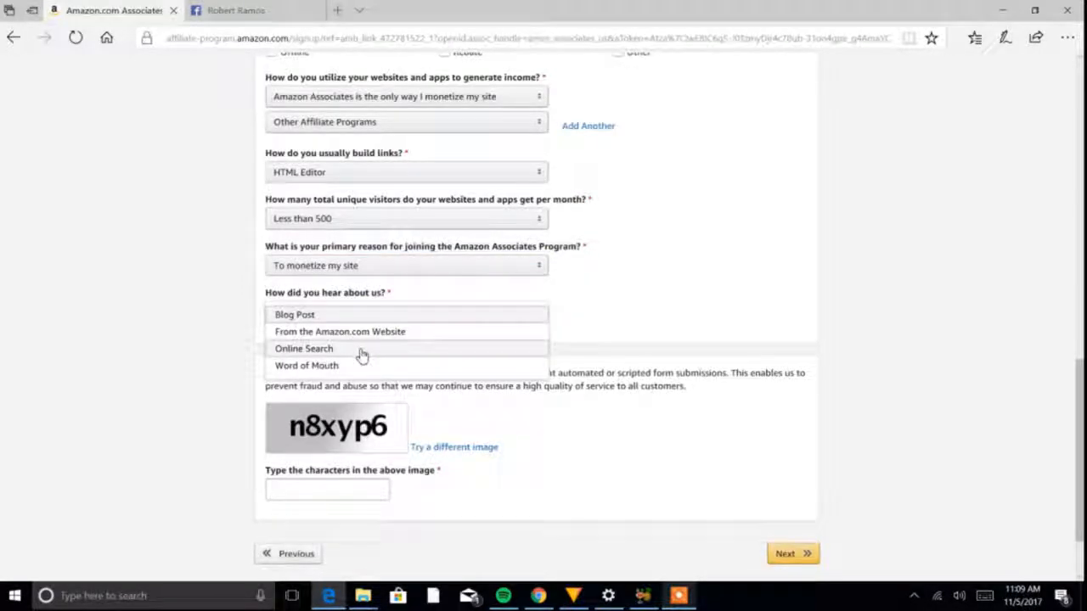
{"action": "left_click", "coordinate": [362, 355]}
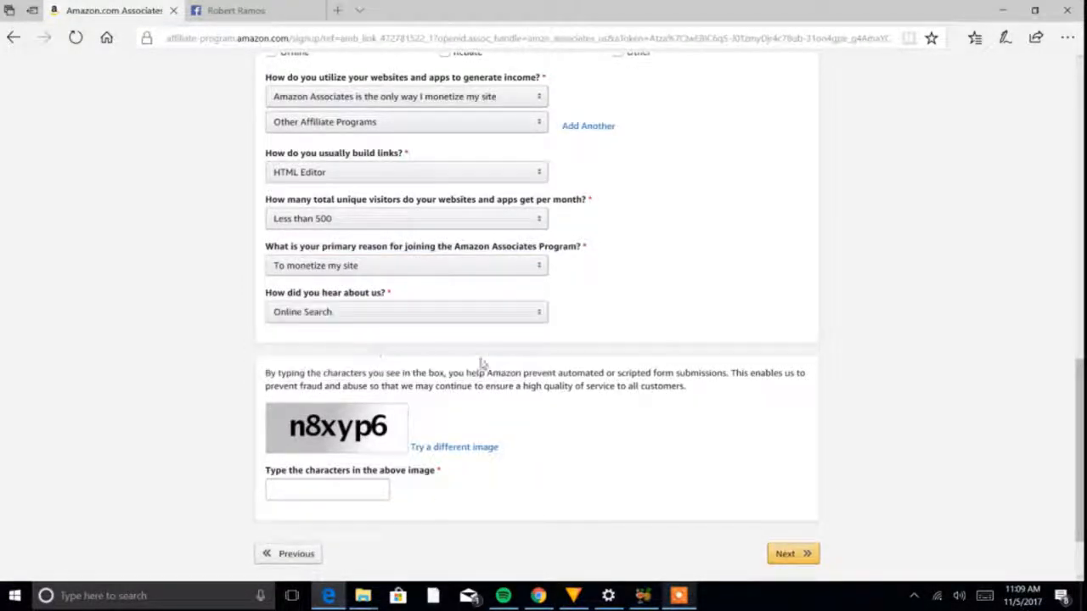
- Enter the captcha characters shown in the image and submit the profile form
{"action": "scroll", "coordinate": [1080, 383], "scroll_direction": "down", "scroll_amount": 1}
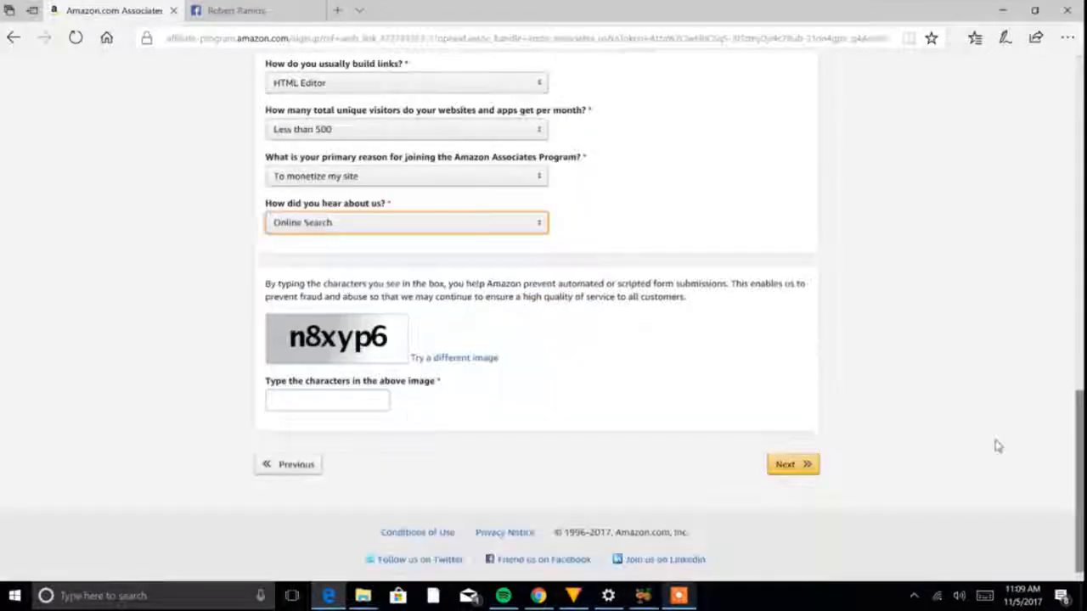
{"action": "left_click", "coordinate": [352, 406]}
{"action": "type", "text": "n8xyp6"}
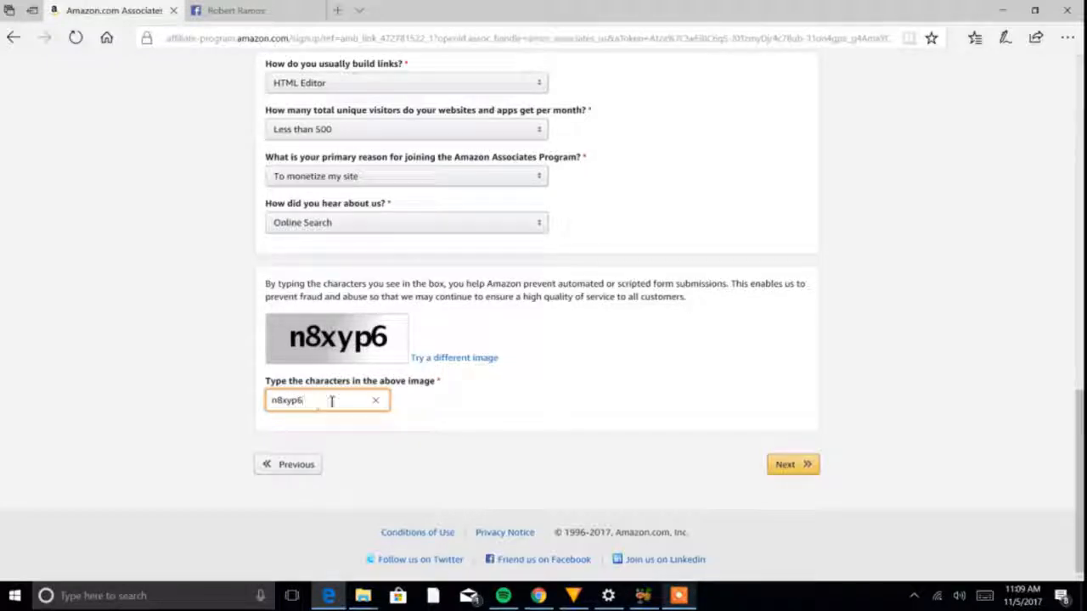
{"action": "left_click", "coordinate": [786, 467]}
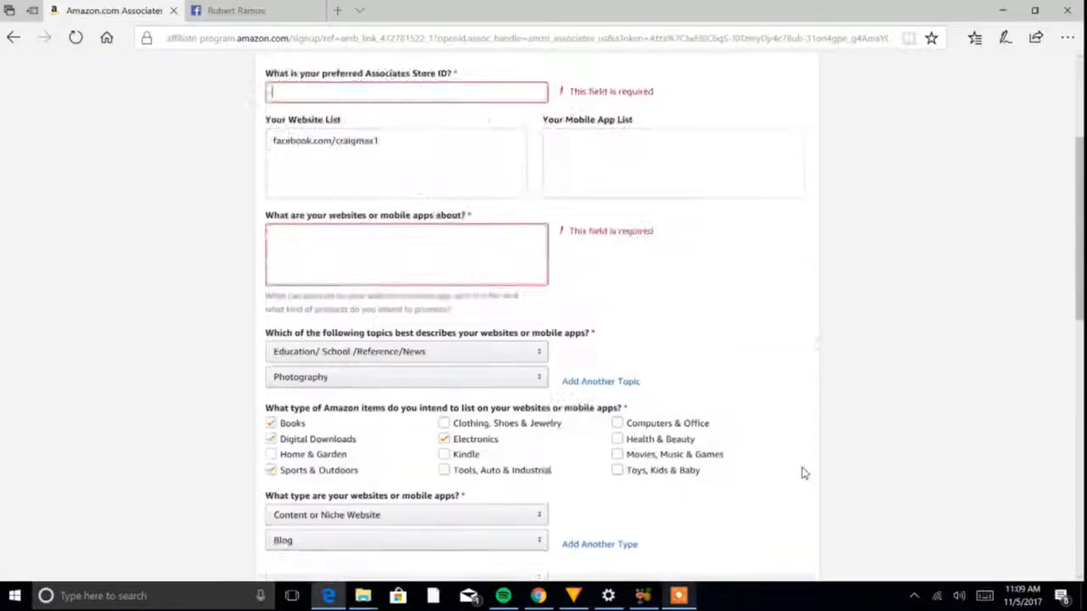
- Enter youngposty as the preferred Associates Store ID in the profile form
{"action": "left_click_drag", "start_coordinate": [1079, 256], "coordinate": [1079, 199]}
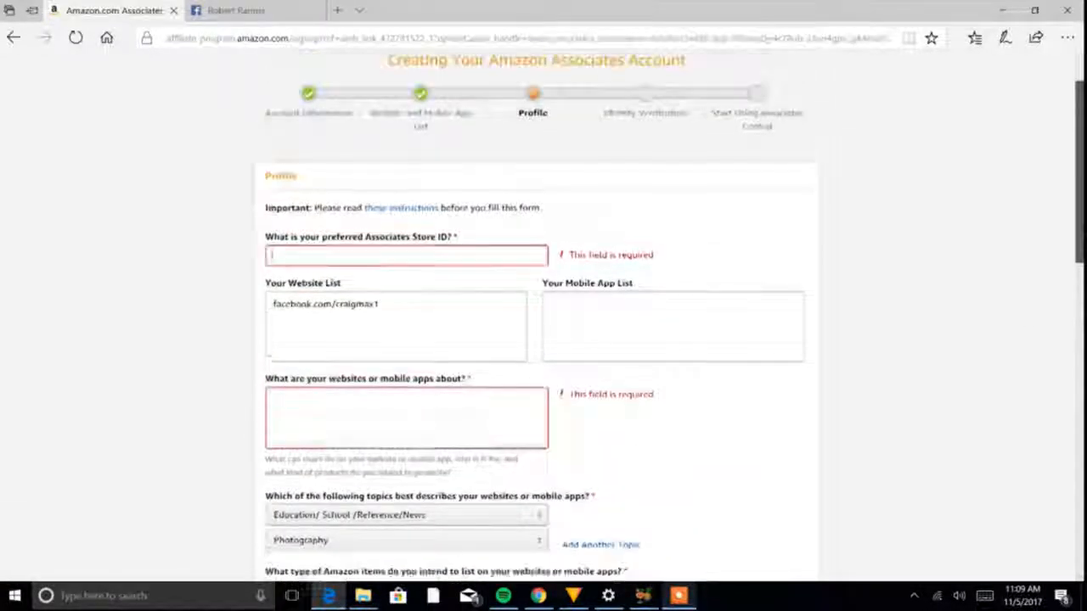
{"action": "left_click", "coordinate": [461, 263]}
{"action": "type", "text": "youngi"}
{"action": "type", "text": "osty"}
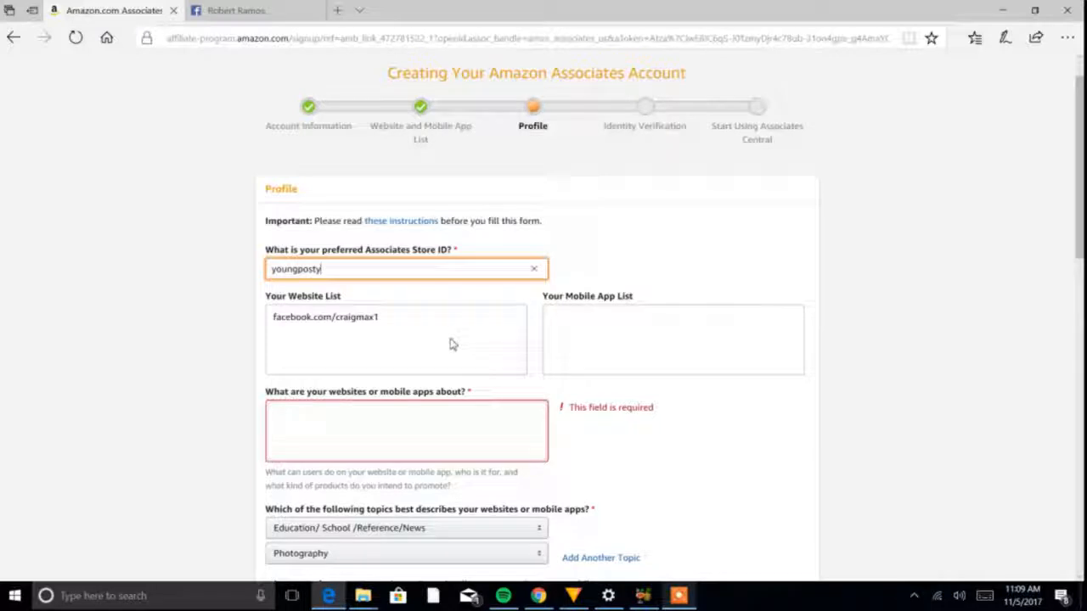
- Describe what the website is about as "its gonna be about promoting products that have worked great for me and my youtube/photography group"
{"action": "left_click", "coordinate": [442, 430]}
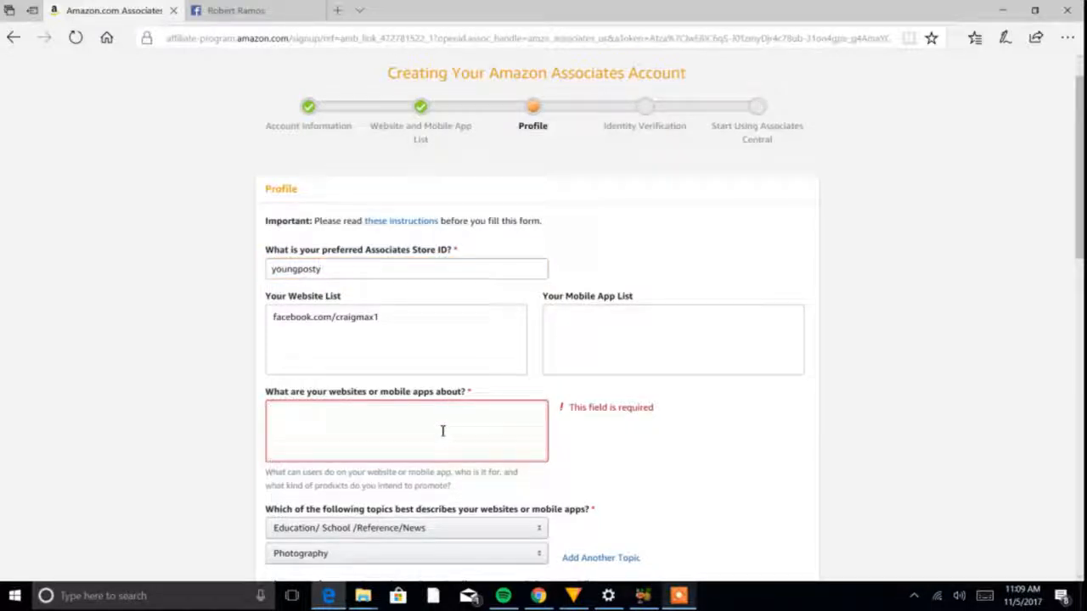
{"action": "type", "text": "its geil"}
{"action": "type", "text": "a be about promoting"}
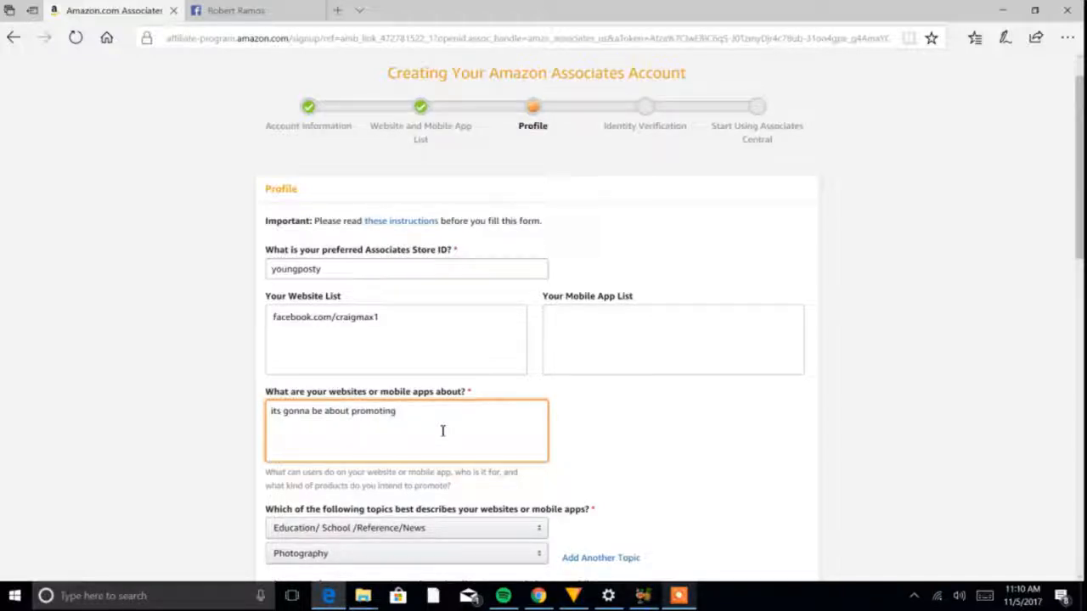
{"action": "type", "text": " pi"}
{"action": "type", "text": "have worked great for mi"}
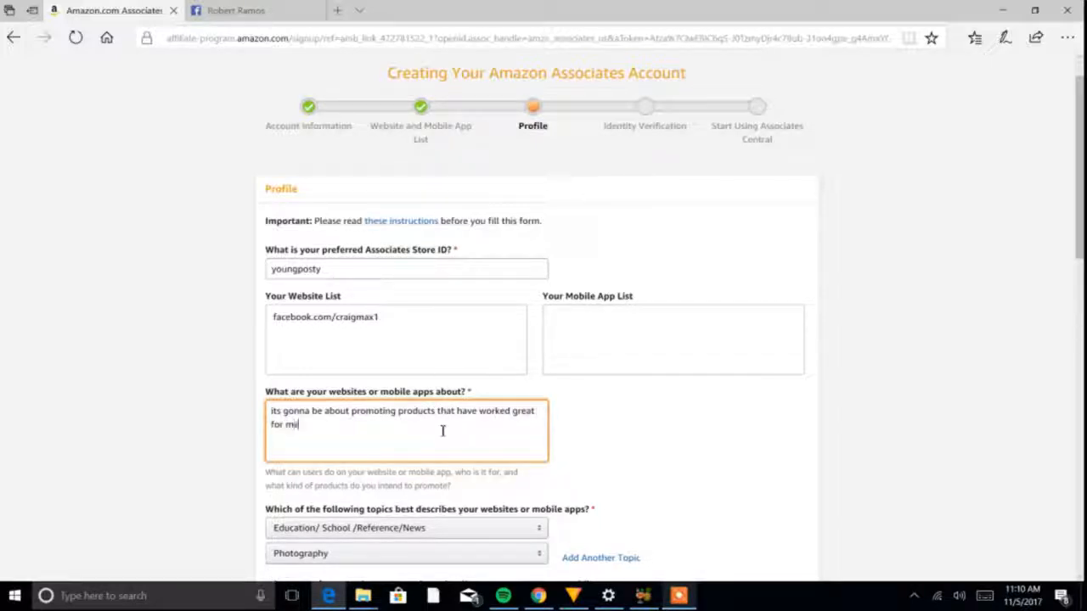
{"action": "type", "text": " and my youtube/photo"}
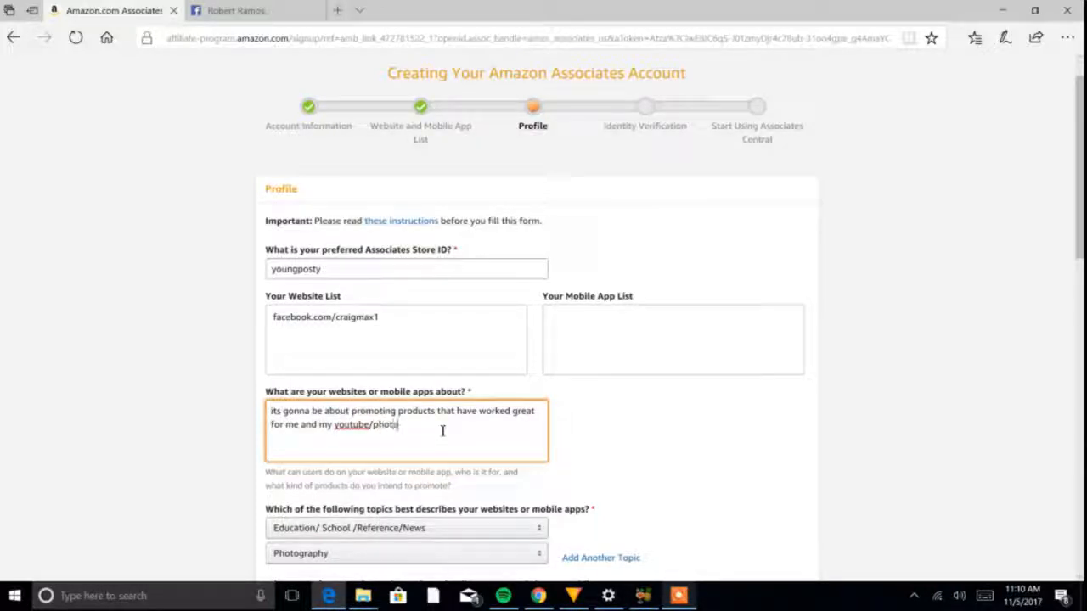
{"action": "type", "text": "graphy group "}
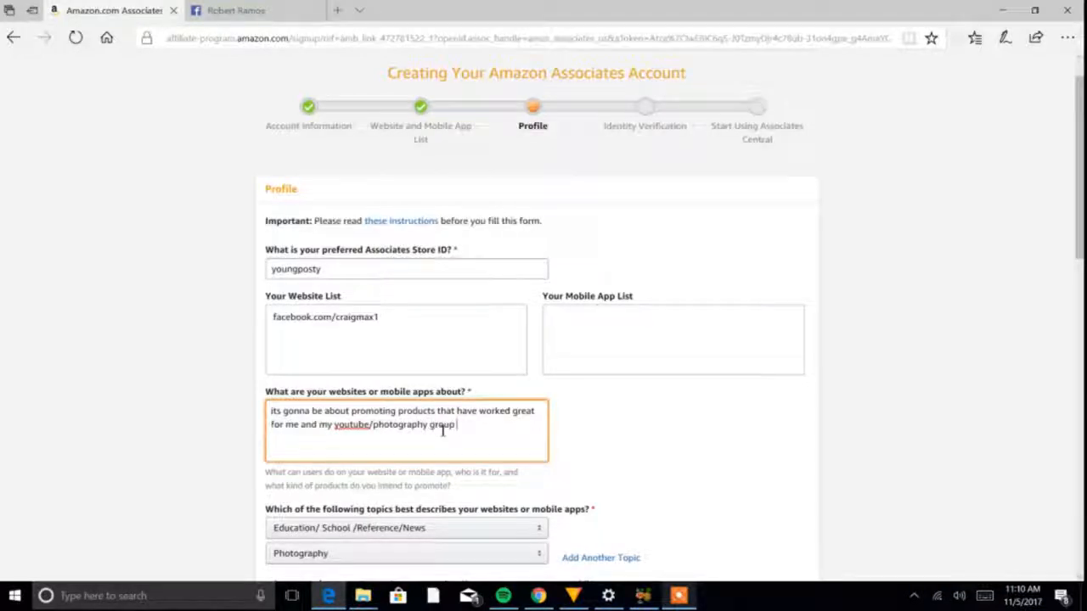
{"action": "type", "text": " I'm excit"}
{"action": "type", "text": "ed to share all the w"}
{"action": "type", "text": "onderful p"}
{"action": "type", "text": "roducts amazon has to offer"}
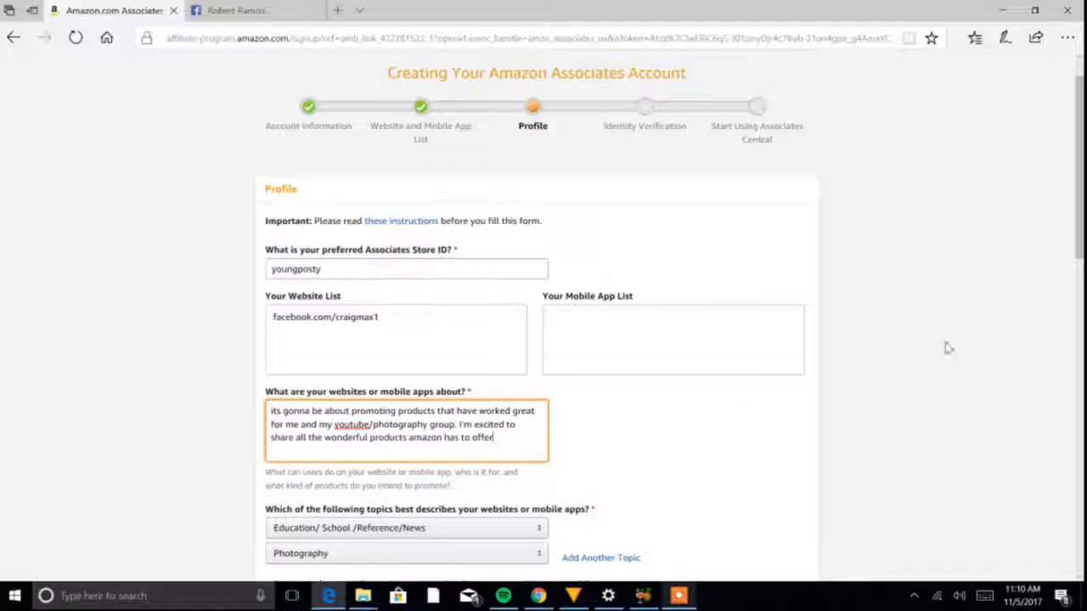
- Continue the website description with the sentence "I'm excited to share all the wonderful products amazon has to offer."
{"action": "left_click_drag", "start_coordinate": [1079, 229], "coordinate": [1079, 240]}
{"action": "type", "text": "offer."}
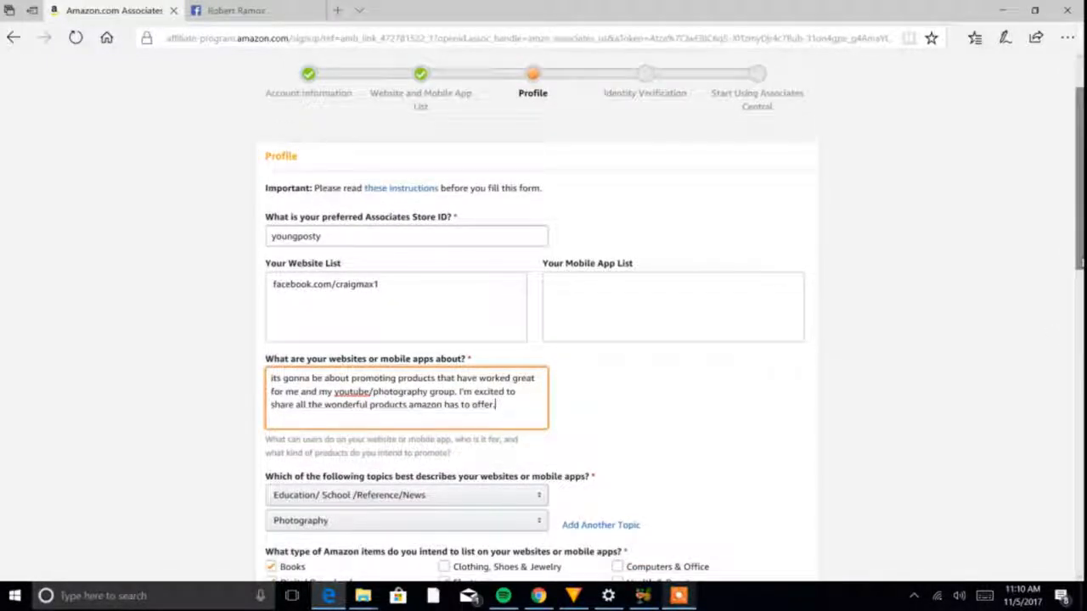
- Apply a spelling suggestion to the flagged word "youtube" in the website description and submit the completed profile form
{"action": "right_click", "coordinate": [352, 391]}
{"action": "left_click", "coordinate": [361, 414]}
{"action": "left_click_drag", "start_coordinate": [1079, 225], "coordinate": [1079, 530]}
{"action": "left_click", "coordinate": [796, 473]}
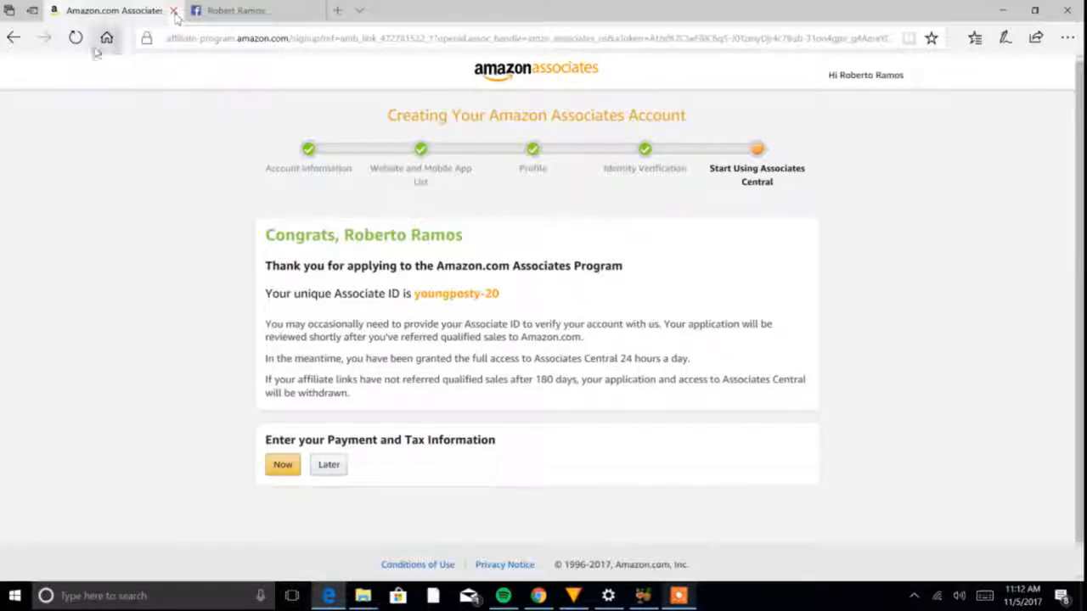
- Postpone entering the payment and tax information and dismiss the welcome overlay of Associates Central
{"action": "left_click", "coordinate": [325, 469]}
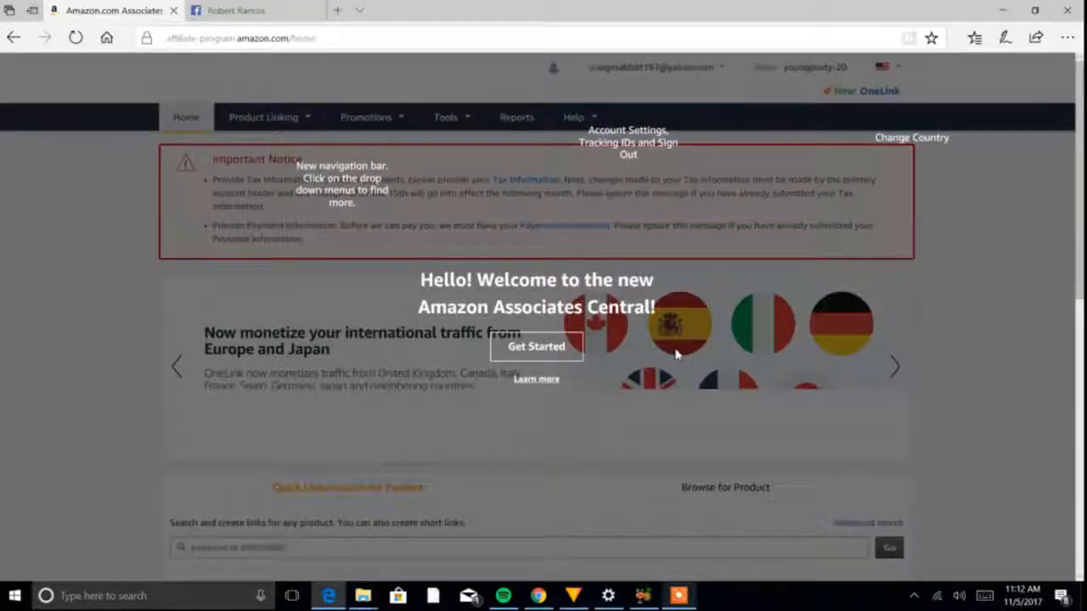
{"action": "left_click", "coordinate": [564, 346]}
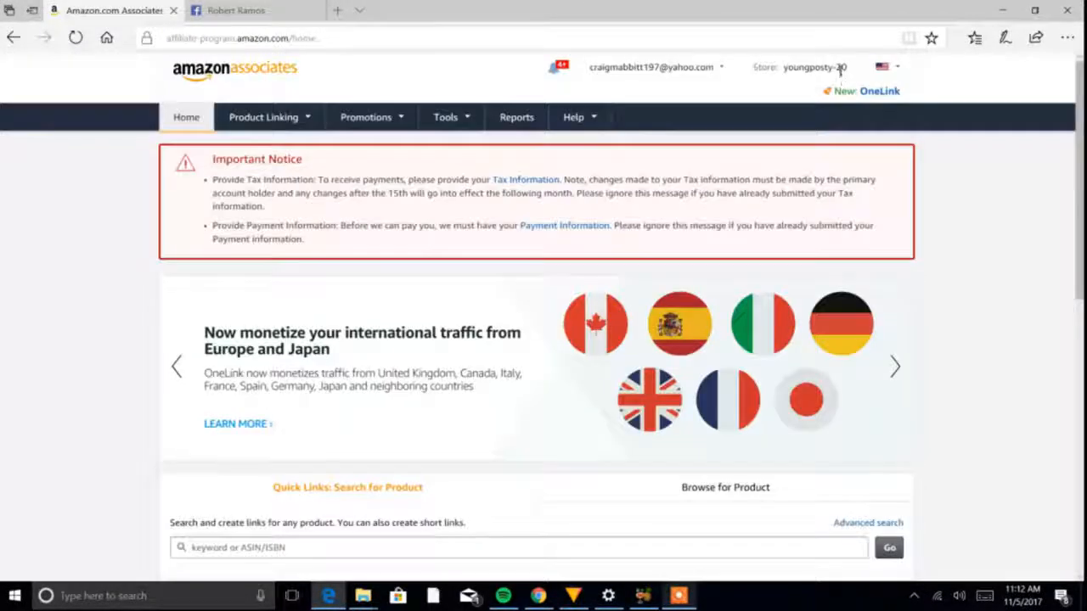
- Open the list of countries available for the Associates Central site
{"action": "left_click", "coordinate": [888, 68]}
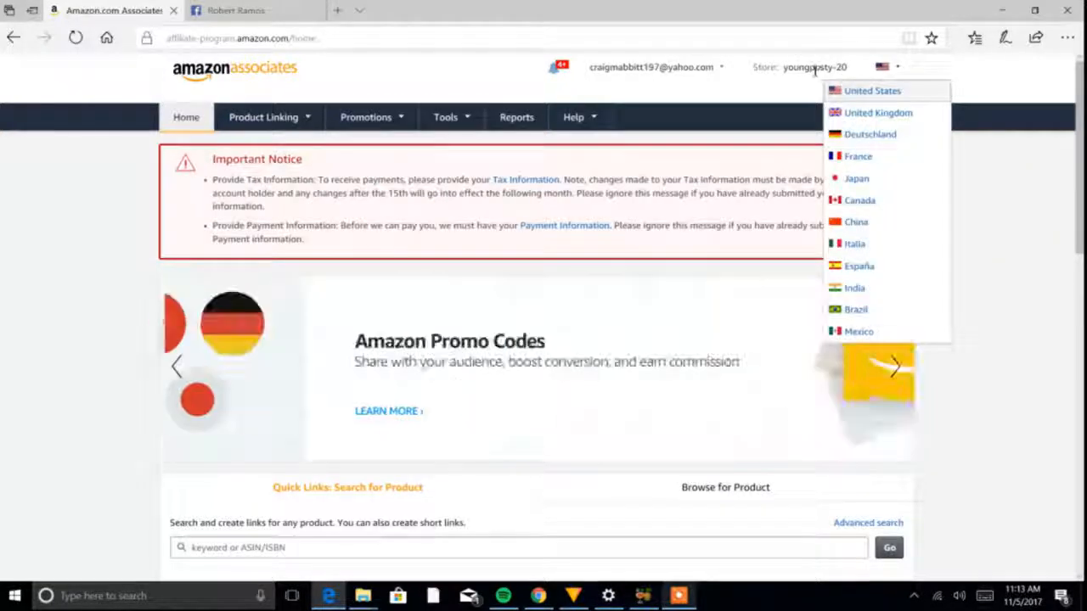